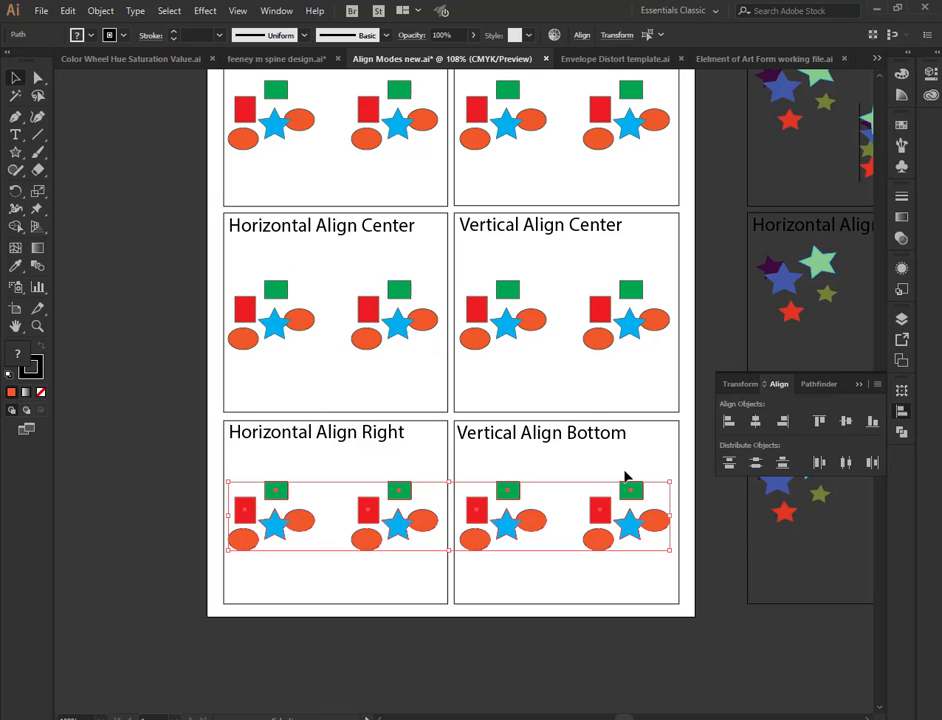
Draw a straight vertical line through the left group of shapes in the Horizontal Align Left box
{"action": "left_click", "coordinate": [553, 389]}
{"action": "scroll", "coordinate": [556, 390], "scroll_direction": "up", "scroll_amount": 1}
{"action": "scroll", "coordinate": [555, 390], "scroll_direction": "up", "scroll_amount": 1}
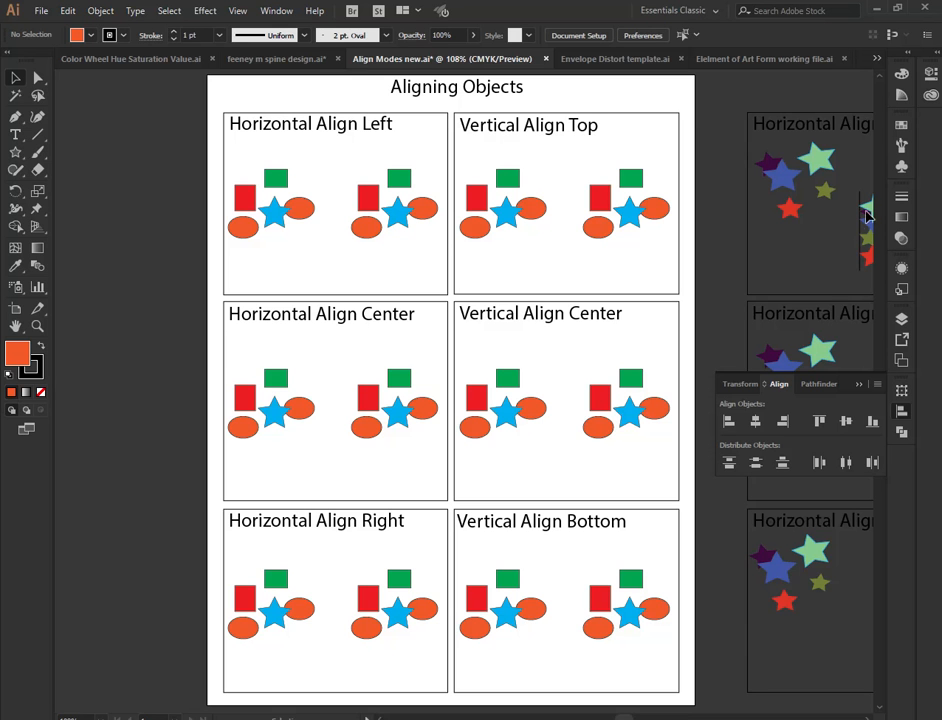
{"action": "left_click_drag", "start_coordinate": [712, 273], "coordinate": [717, 298]}
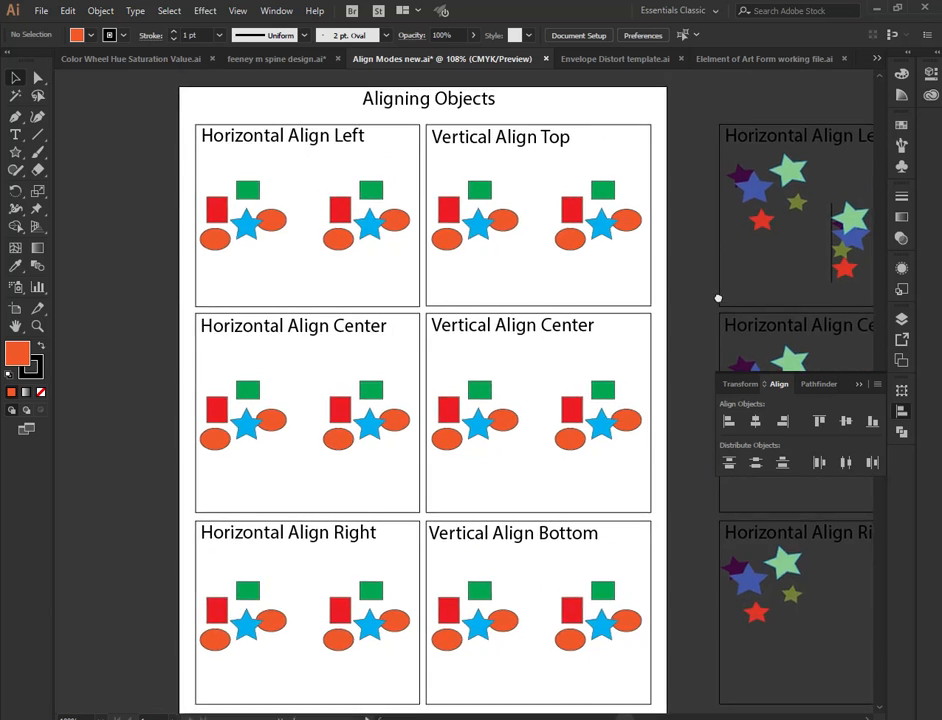
{"action": "left_click", "coordinate": [37, 137]}
{"action": "left_click_drag", "start_coordinate": [240, 161], "coordinate": [239, 212]}
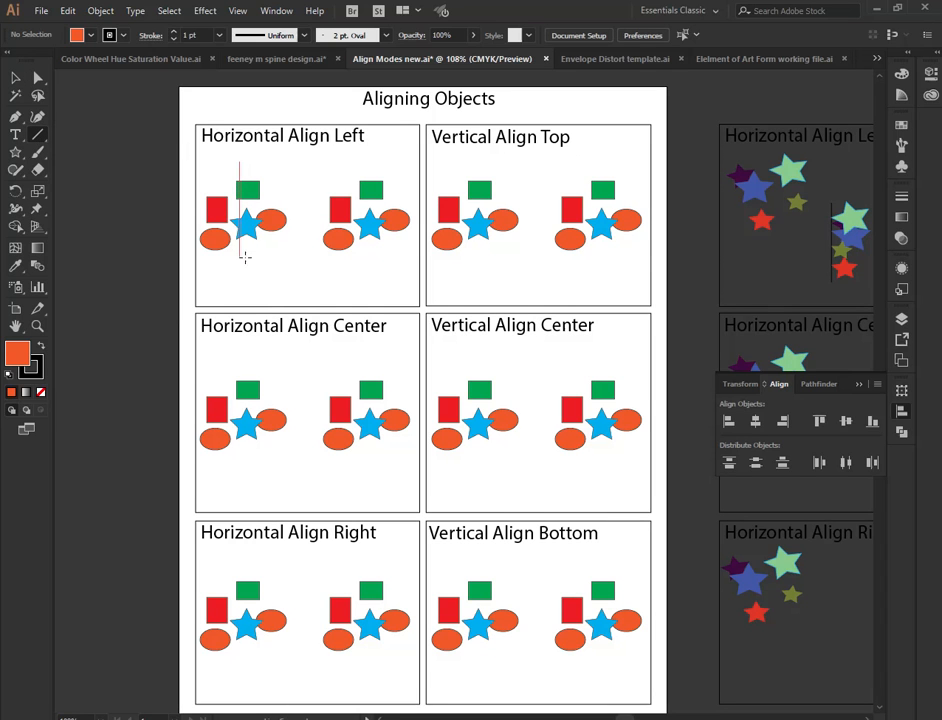
{"action": "left_click_drag", "start_coordinate": [244, 268], "coordinate": [244, 267]}
{"action": "left_click", "coordinate": [15, 77]}
{"action": "left_click", "coordinate": [288, 175]}
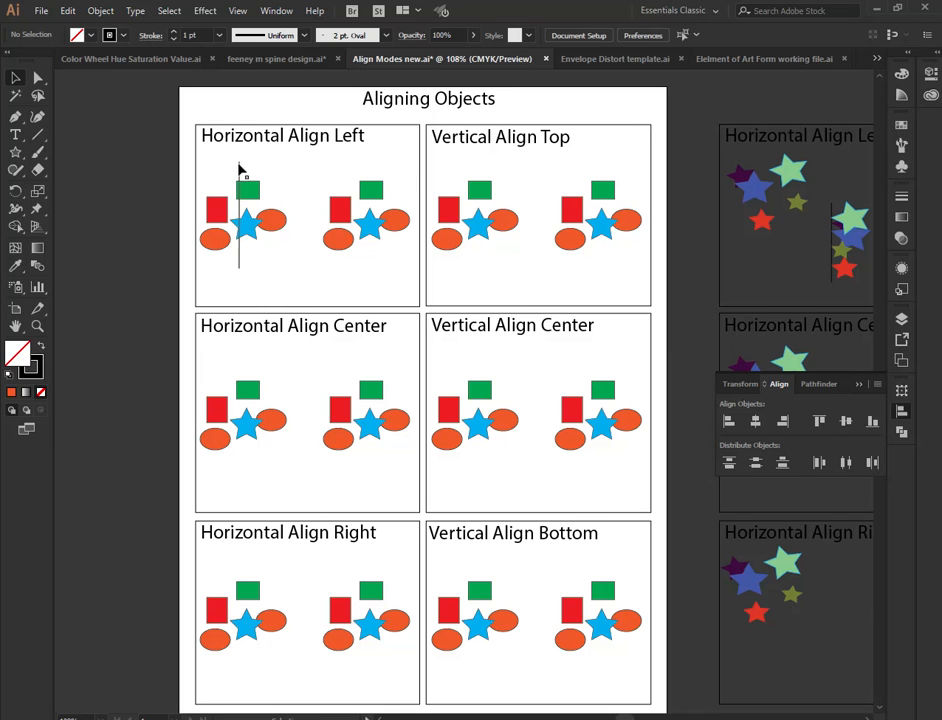
Copy the vertical line straight down into the Horizontal Align Center and Horizontal Align Right boxes at equal spacing
{"action": "left_click_drag", "start_coordinate": [241, 172], "coordinate": [261, 372]}
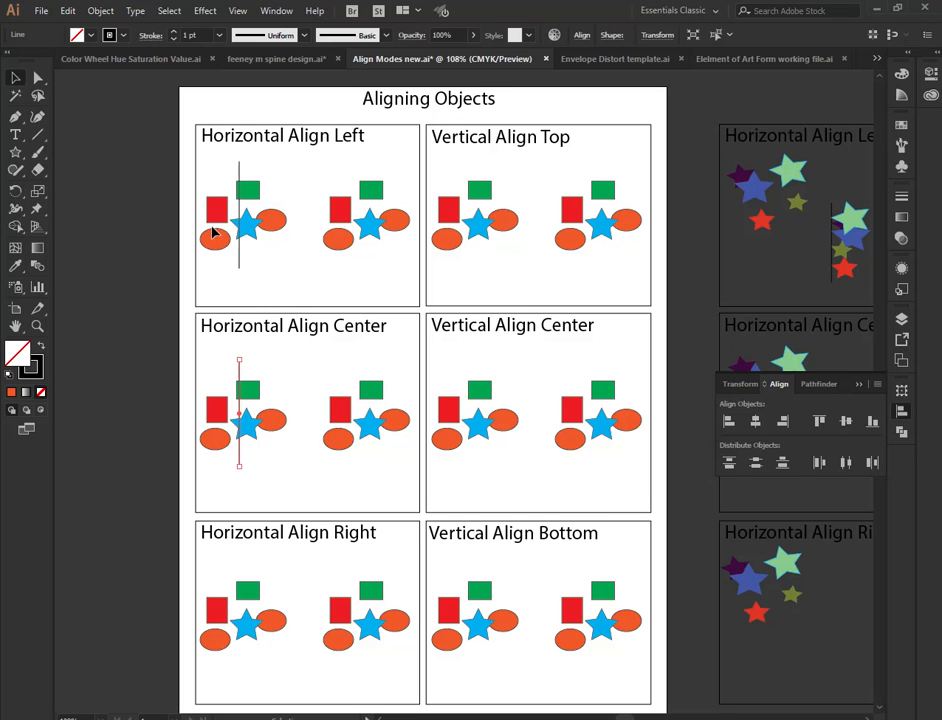
{"action": "key", "text": "ctrl+d"}
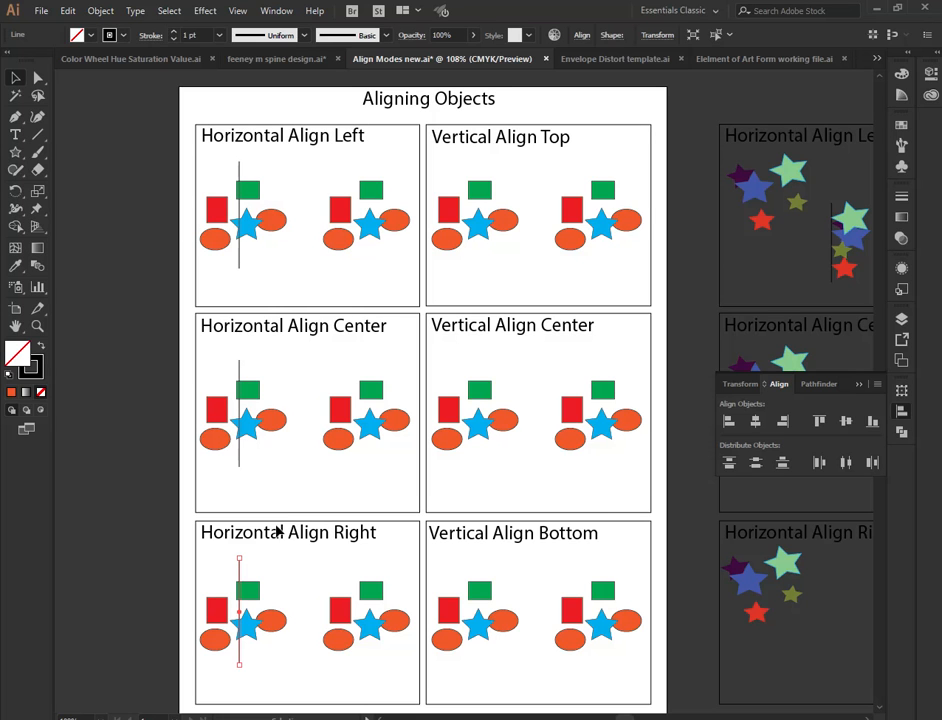
{"action": "left_click", "coordinate": [534, 177]}
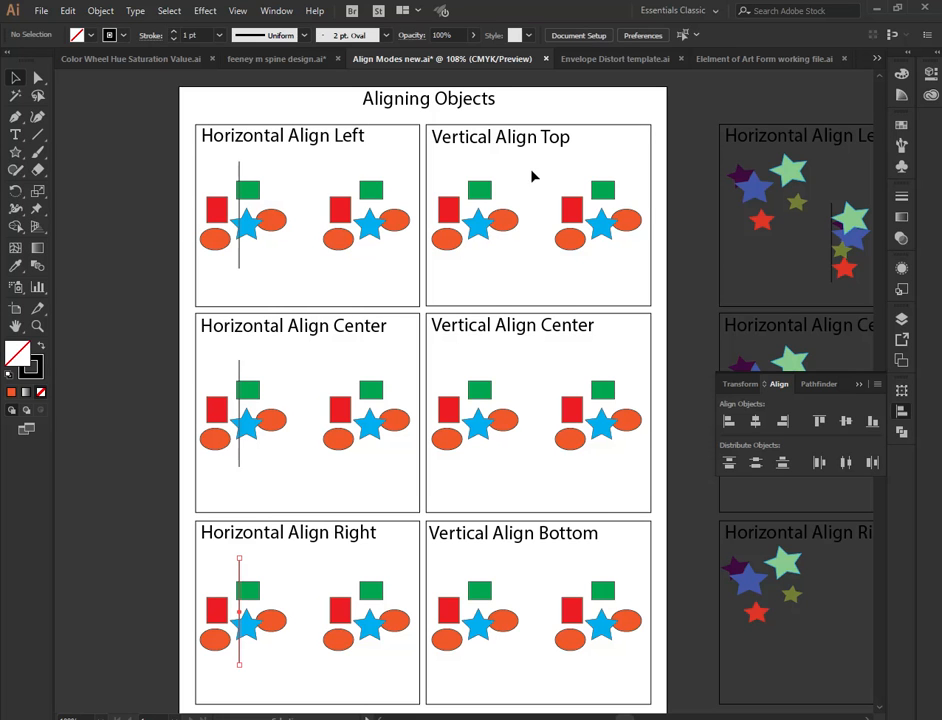
Draw a horizontal line across the left shapes in the Vertical Align Top box and copy it into the Vertical Align Center and Bottom boxes
{"action": "key", "text": "backslash"}
{"action": "left_click_drag", "start_coordinate": [443, 213], "coordinate": [528, 216]}
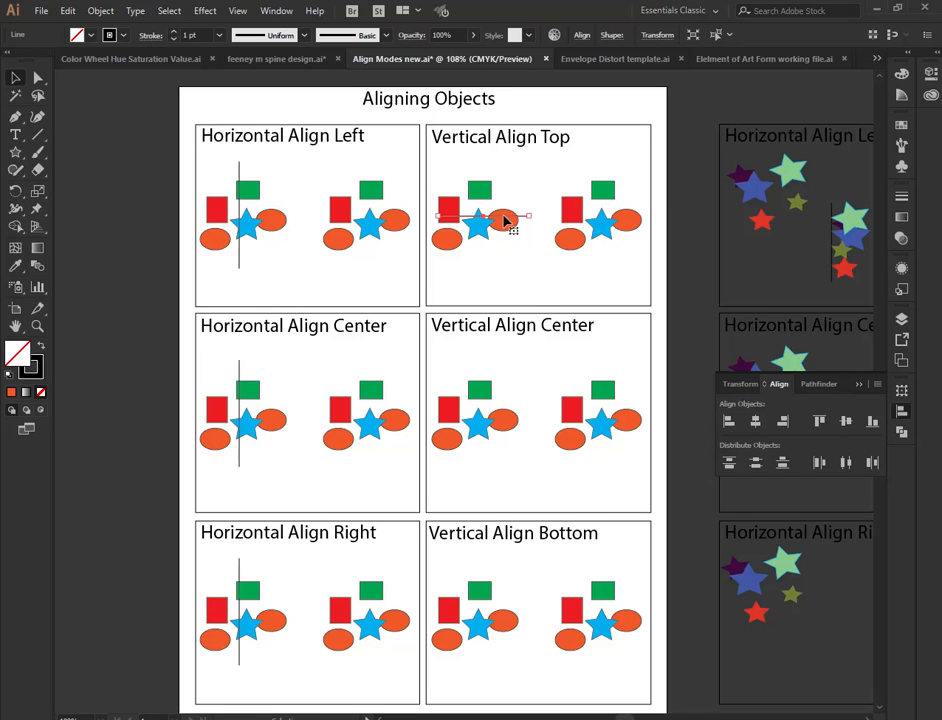
{"action": "left_click_drag", "start_coordinate": [505, 222], "coordinate": [516, 414]}
{"action": "key", "text": "ctrl+d"}
{"action": "left_click", "coordinate": [538, 482]}
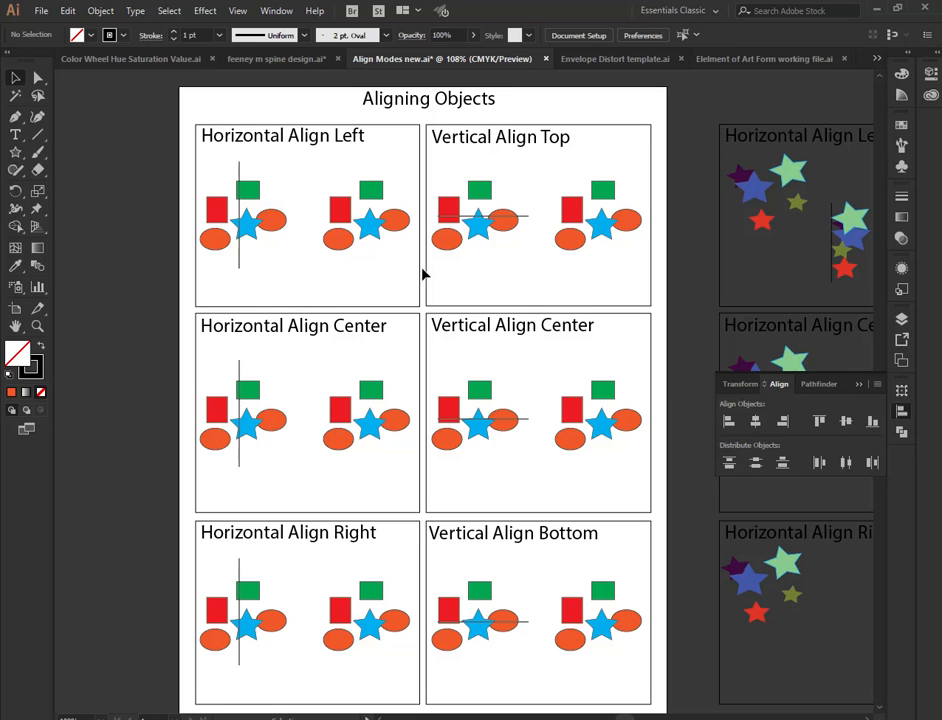
Move each of the three horizontal lines across onto the right-hand group of shapes in its own box
{"action": "left_click_drag", "start_coordinate": [525, 222], "coordinate": [636, 220]}
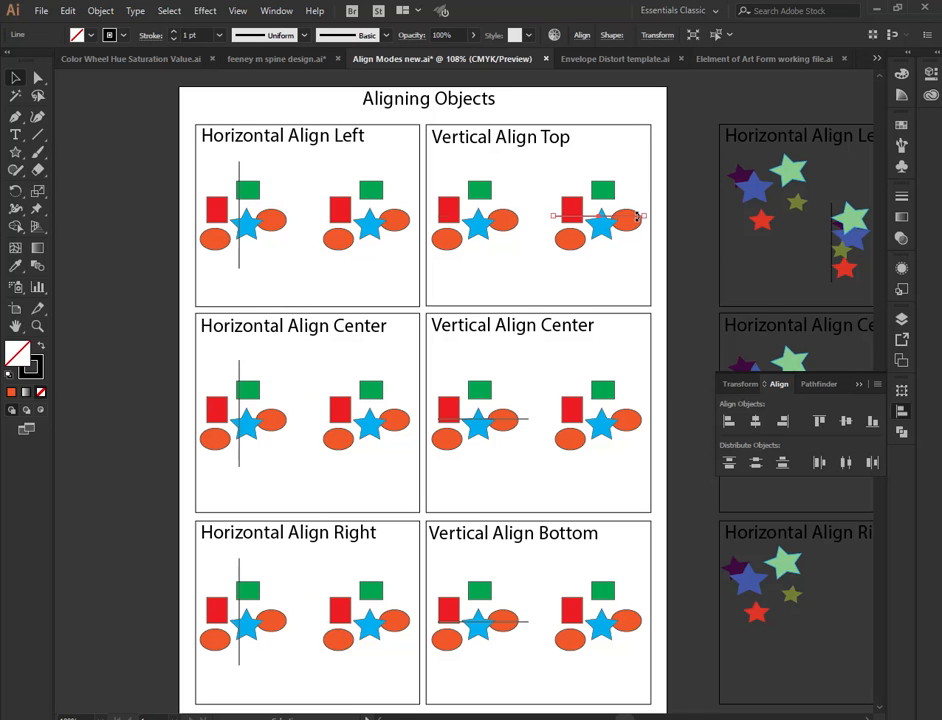
{"action": "left_click_drag", "start_coordinate": [520, 422], "coordinate": [634, 421]}
{"action": "left_click_drag", "start_coordinate": [525, 623], "coordinate": [633, 627]}
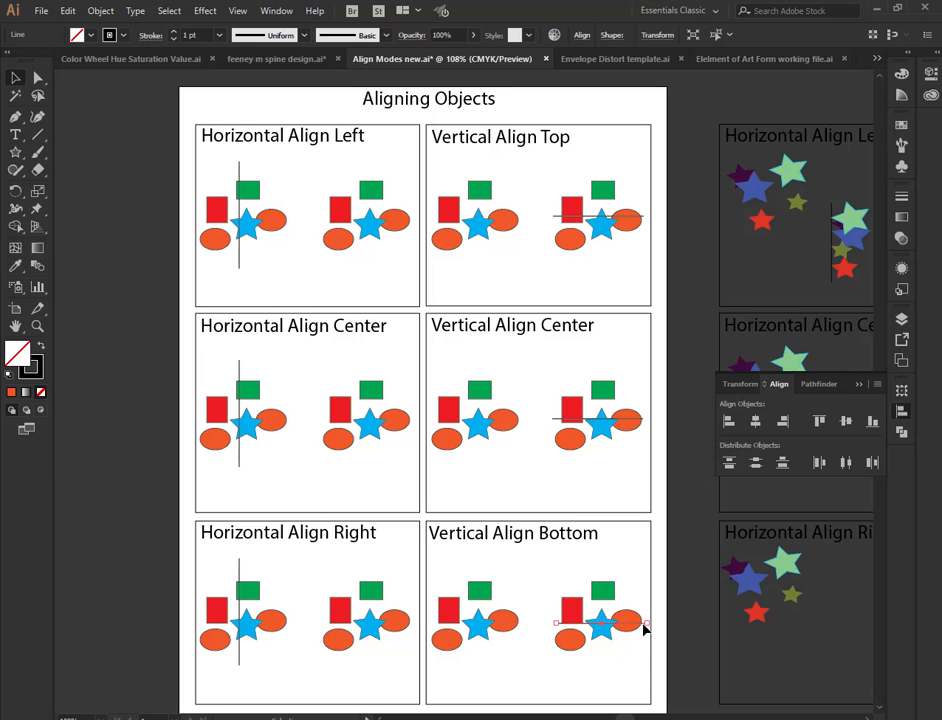
Move the three vertical lines together onto the right-hand groups of shapes in the Horizontal Align boxes
{"action": "left_click", "coordinate": [240, 375]}
{"action": "left_click", "coordinate": [240, 172], "text": "shift"}
{"action": "left_click", "coordinate": [242, 567], "text": "shift"}
{"action": "left_click_drag", "start_coordinate": [244, 572], "coordinate": [370, 572]}
{"action": "left_click", "coordinate": [291, 265]}
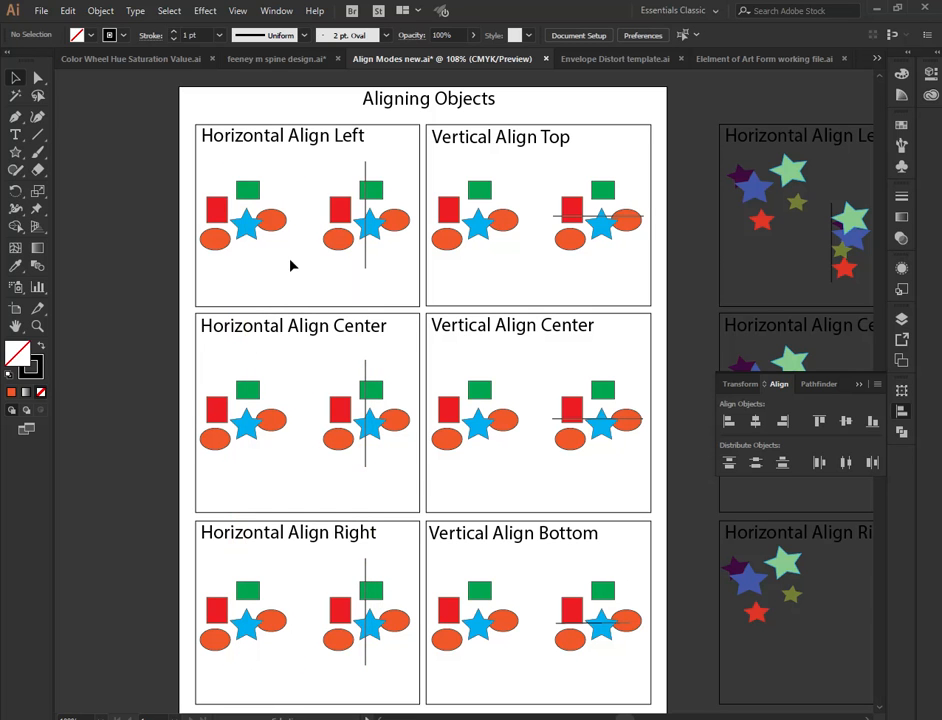
Try to left-align the right-hand shapes and vertical line in the Horizontal Align Left box
{"action": "left_click_drag", "start_coordinate": [309, 160], "coordinate": [407, 268]}
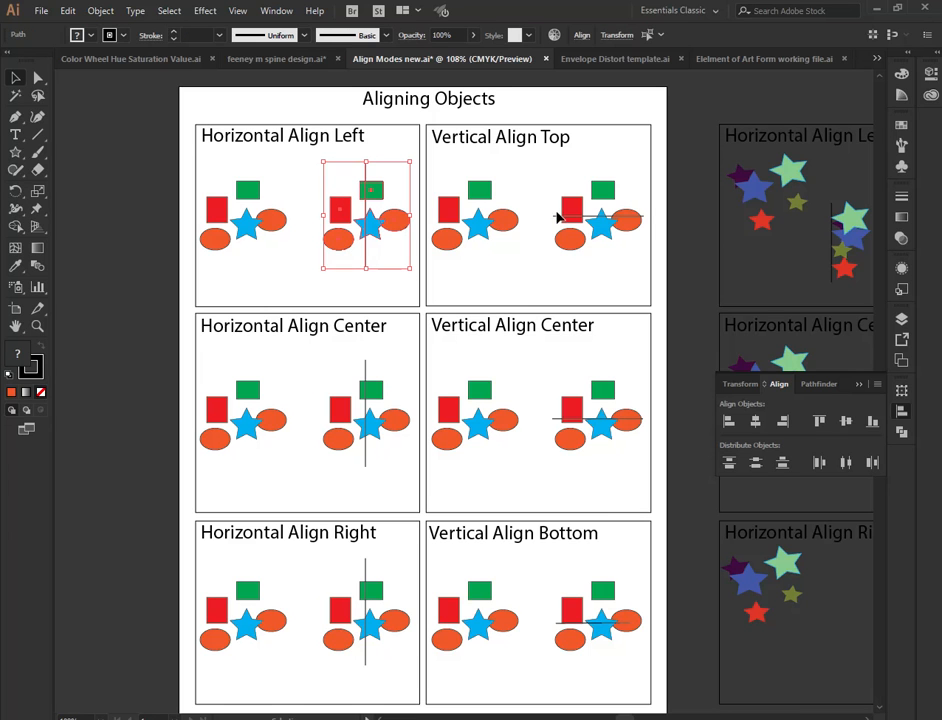
{"action": "left_click", "coordinate": [731, 428]}
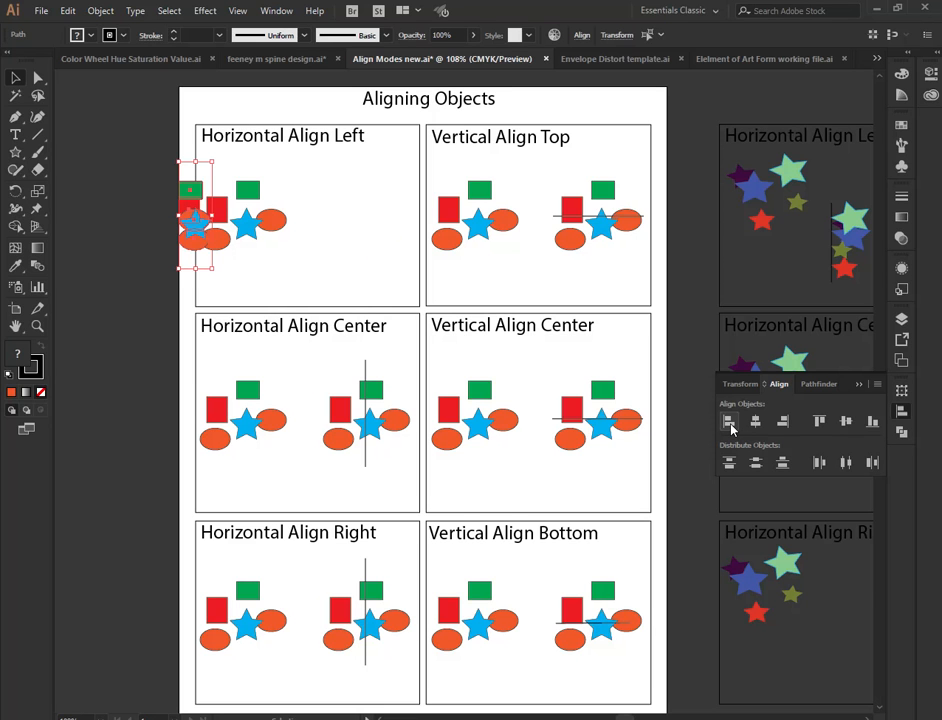
Show the full alignment options, choose Align to Selection, and undo the left alignment made against the artboard
{"action": "left_click", "coordinate": [877, 386]}
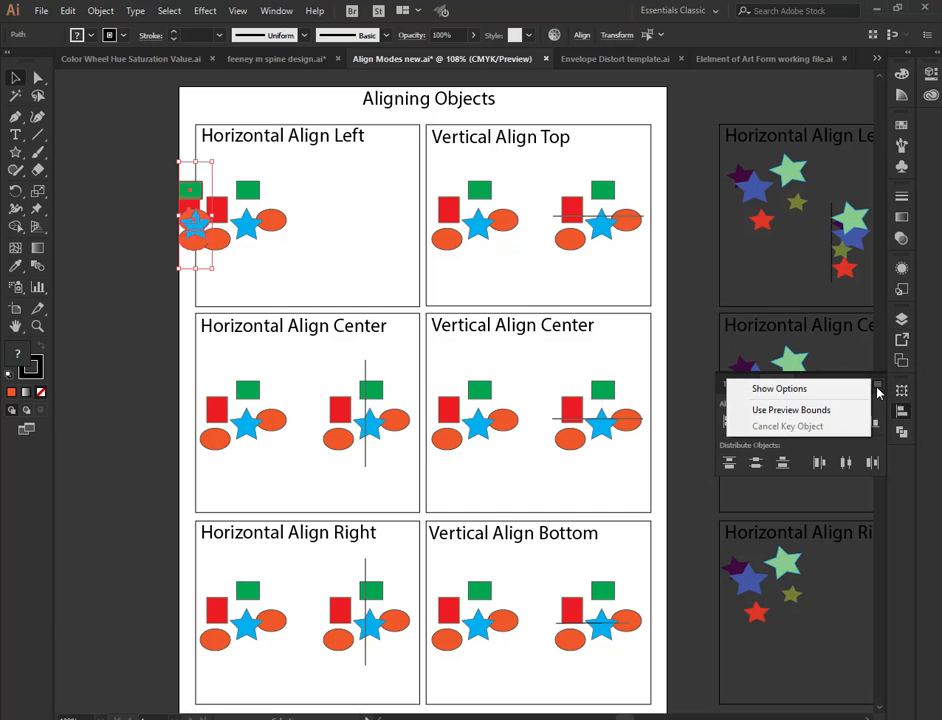
{"action": "left_click", "coordinate": [826, 388]}
{"action": "left_click", "coordinate": [866, 505]}
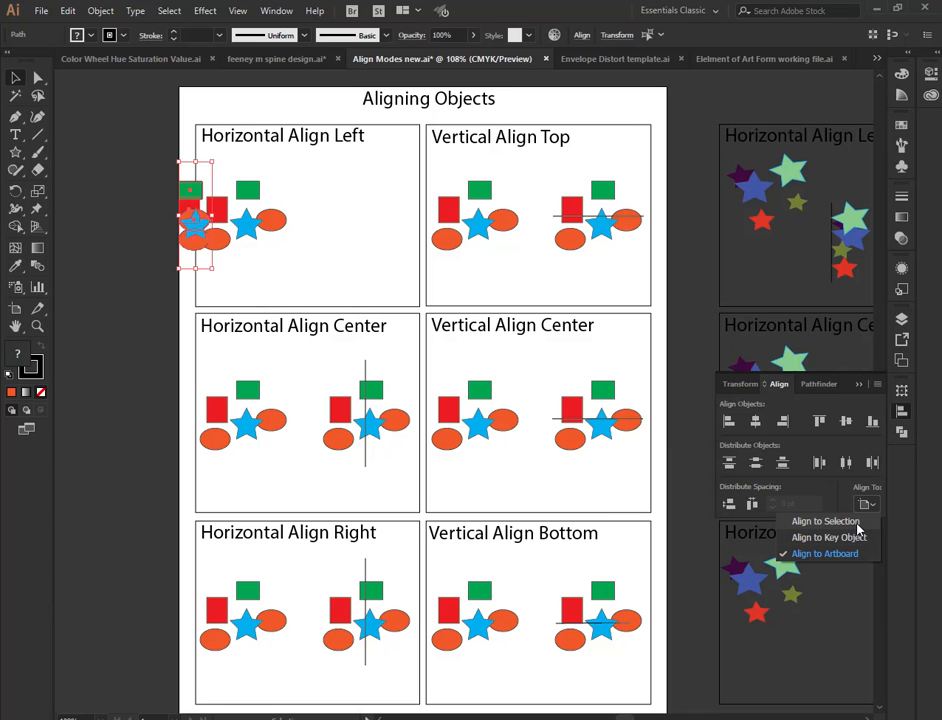
{"action": "left_click", "coordinate": [857, 523]}
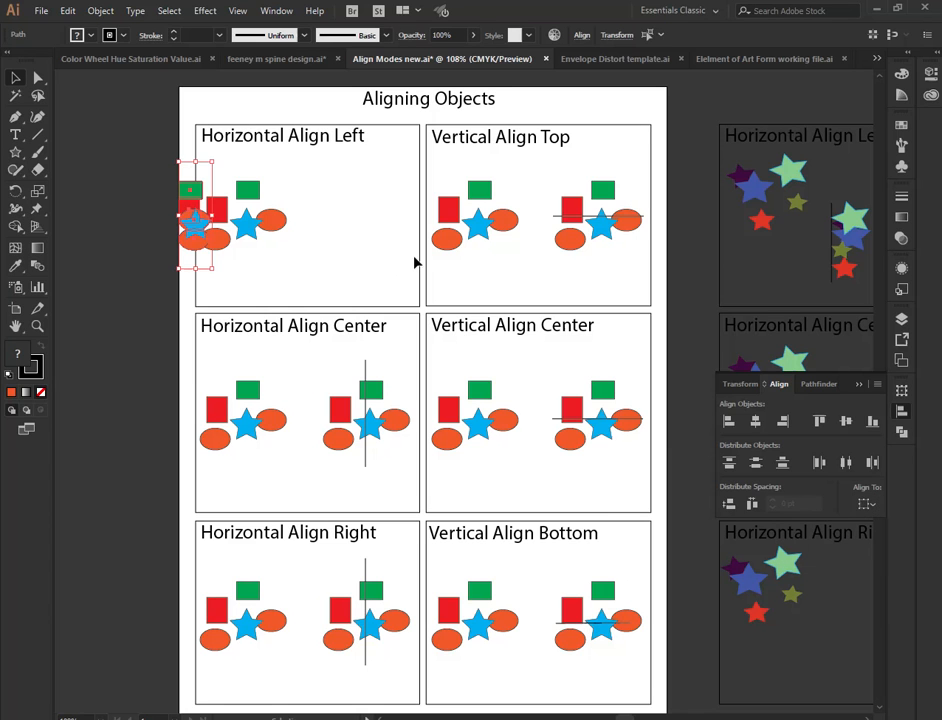
{"action": "key", "text": "ctrl+z"}
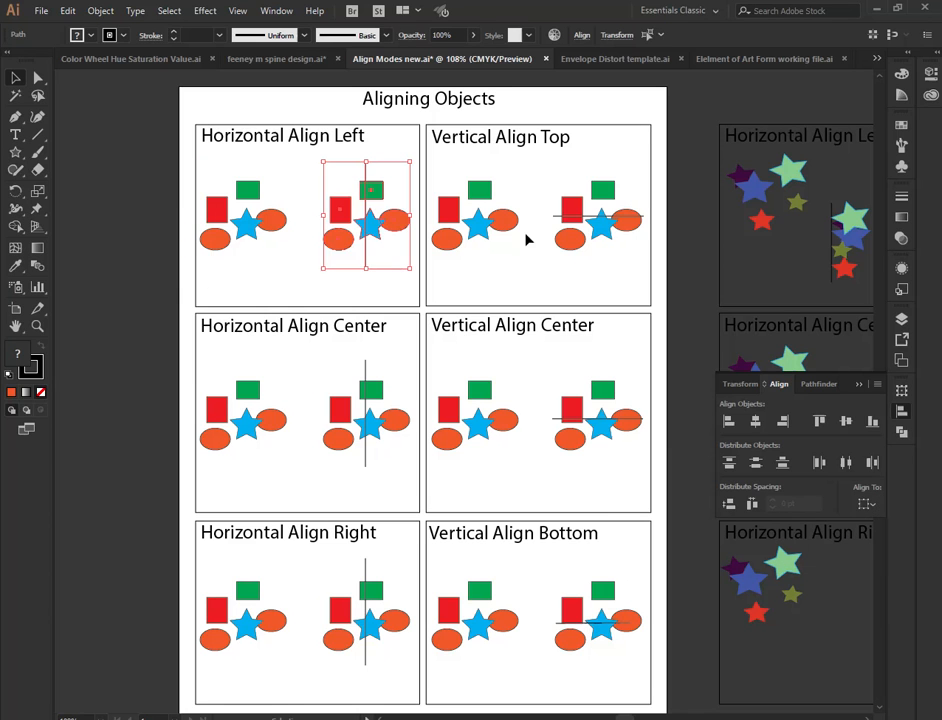
Left-align the right-hand shapes and vertical line in the Horizontal Align Left box relative to the selection
{"action": "left_click", "coordinate": [866, 503]}
{"action": "left_click", "coordinate": [862, 512]}
{"action": "left_click", "coordinate": [728, 421]}
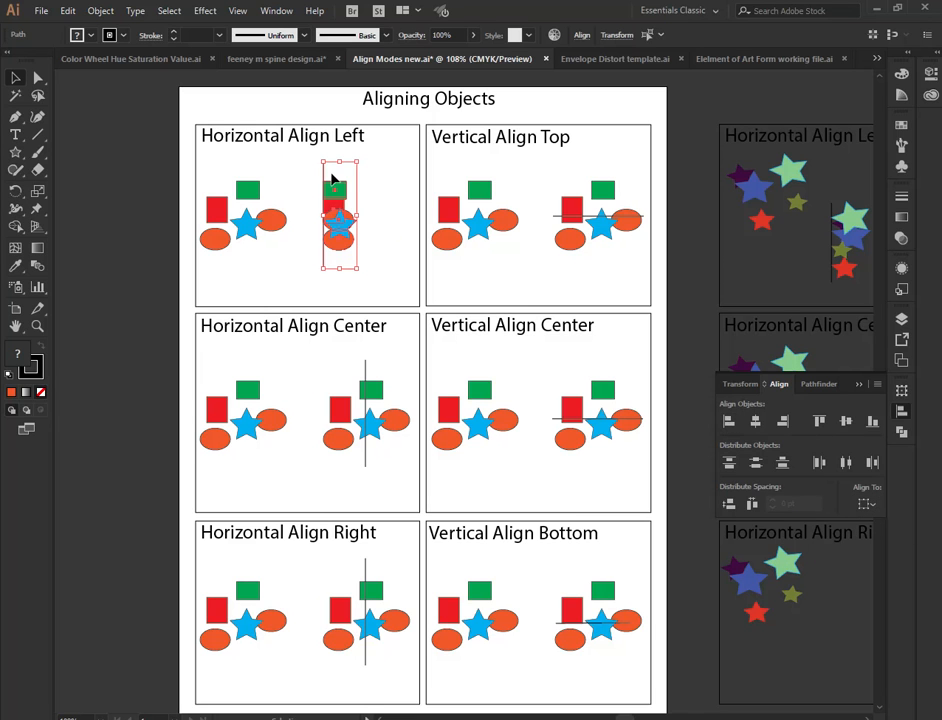
{"action": "left_click", "coordinate": [376, 170]}
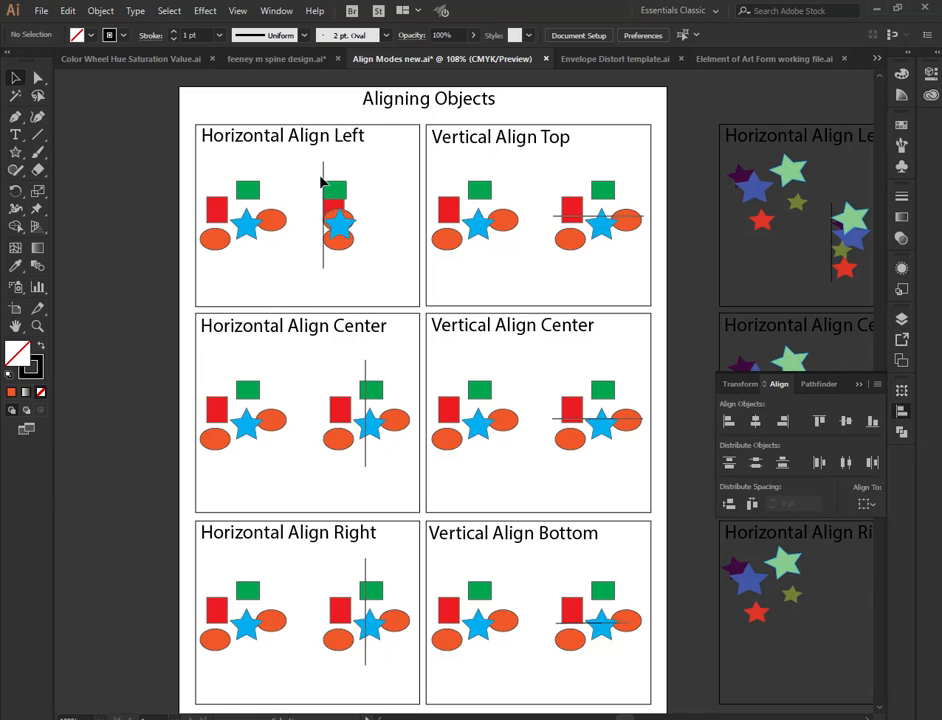
Examine up close how the left edge of each shape meets the vertical line in the Horizontal Align Left box
{"action": "left_click", "coordinate": [37, 326]}
{"action": "left_click_drag", "start_coordinate": [309, 164], "coordinate": [364, 286]}
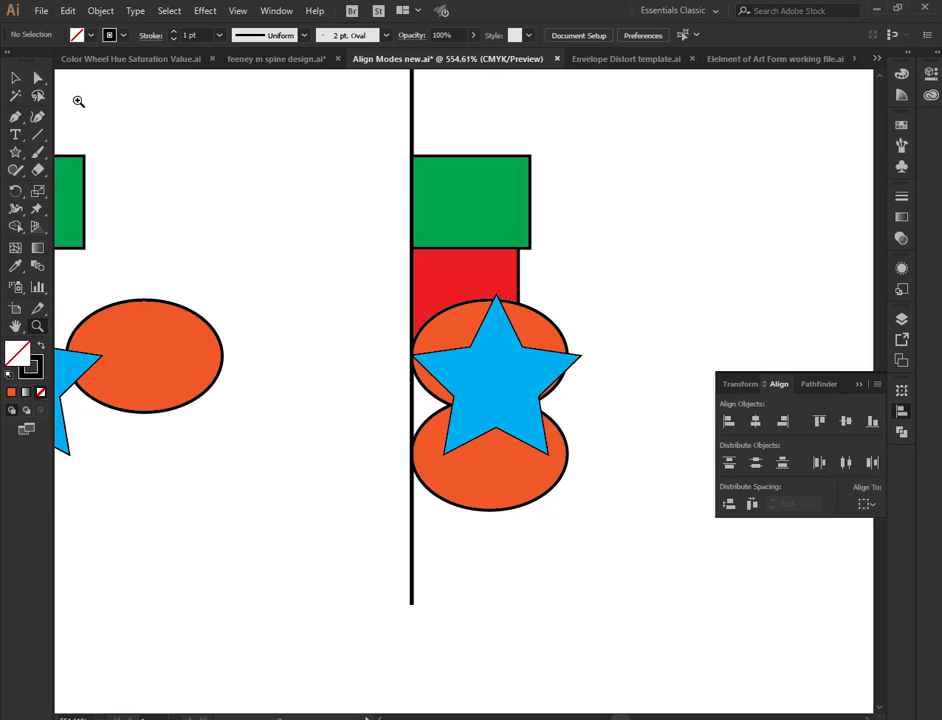
{"action": "left_click", "coordinate": [38, 78]}
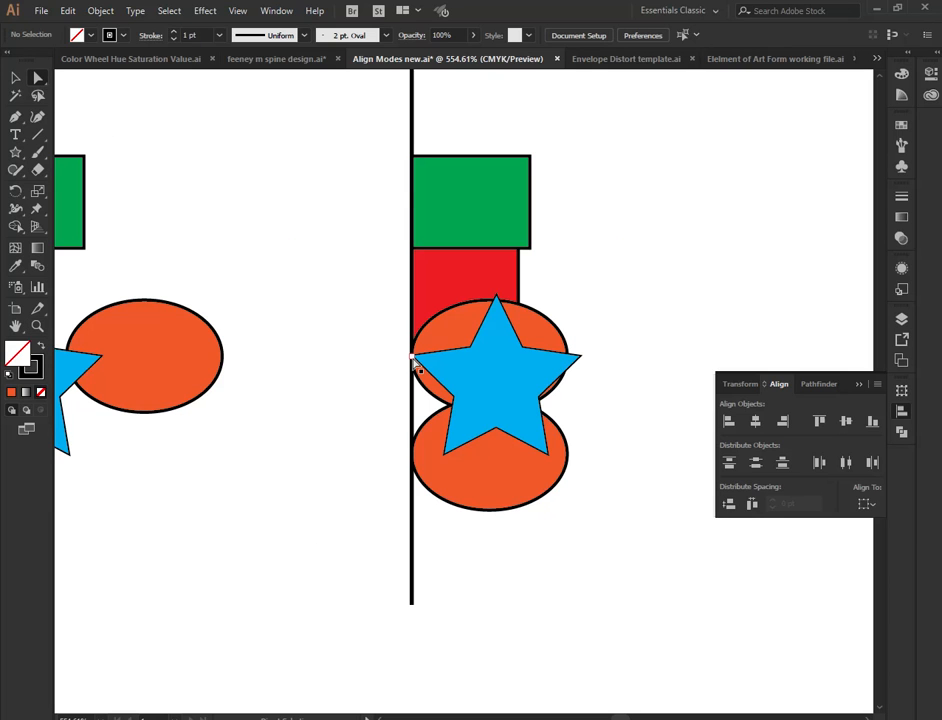
{"action": "left_click", "coordinate": [414, 358]}
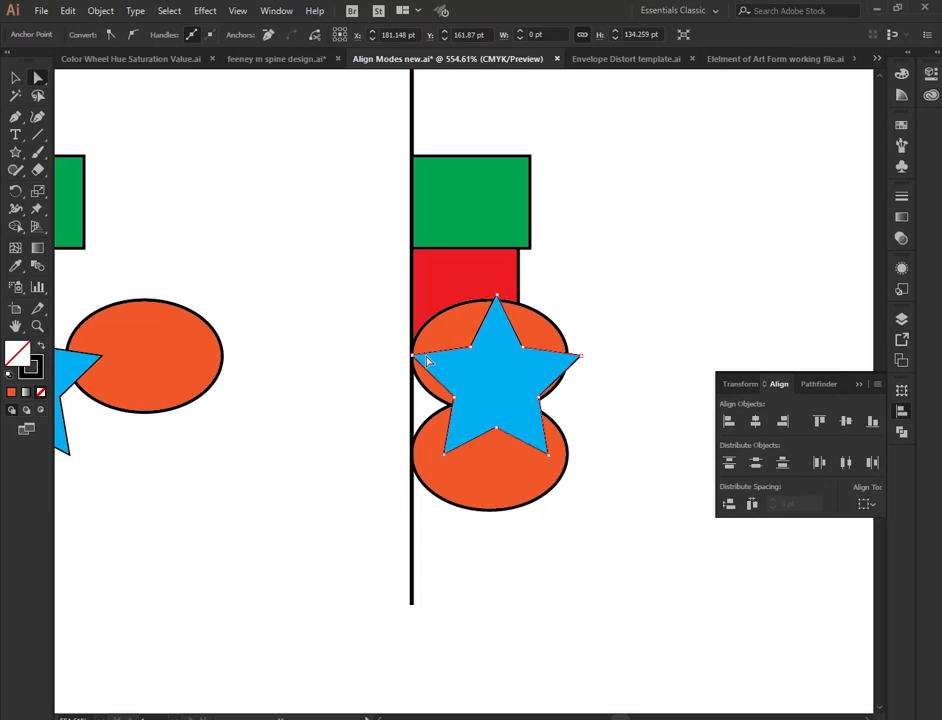
{"action": "left_click", "coordinate": [461, 317]}
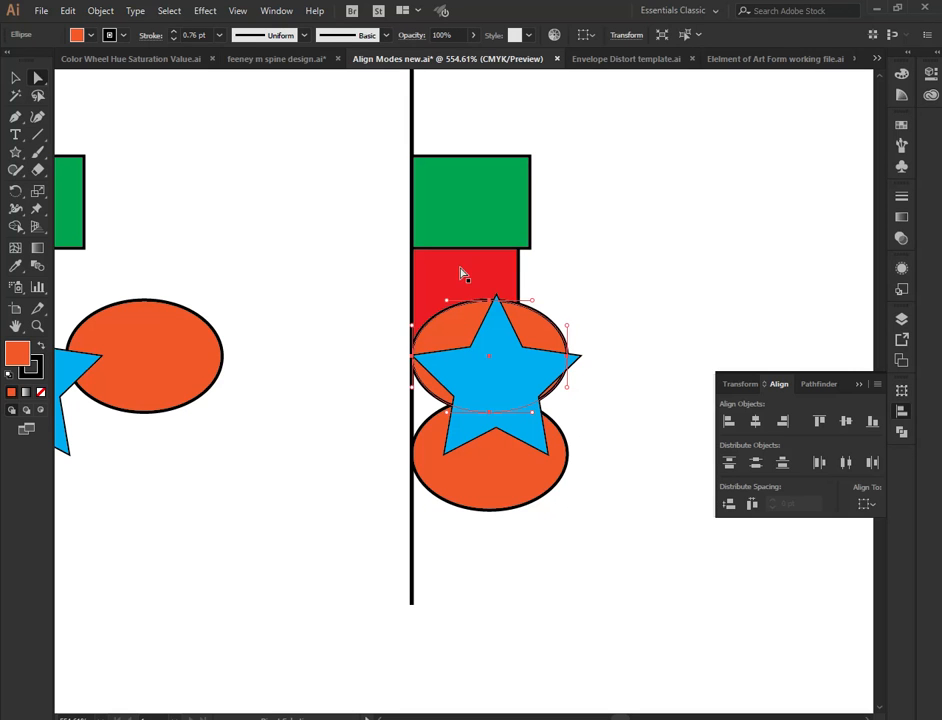
{"action": "left_click", "coordinate": [463, 274]}
{"action": "left_click", "coordinate": [482, 185]}
{"action": "left_click", "coordinate": [510, 467]}
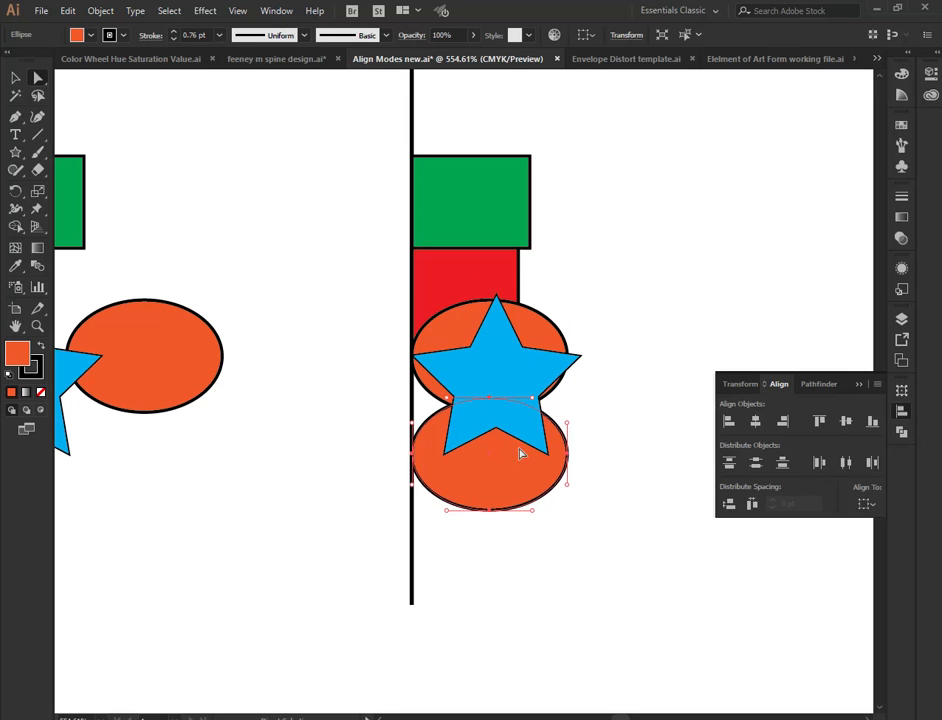
{"action": "left_click", "coordinate": [412, 171]}
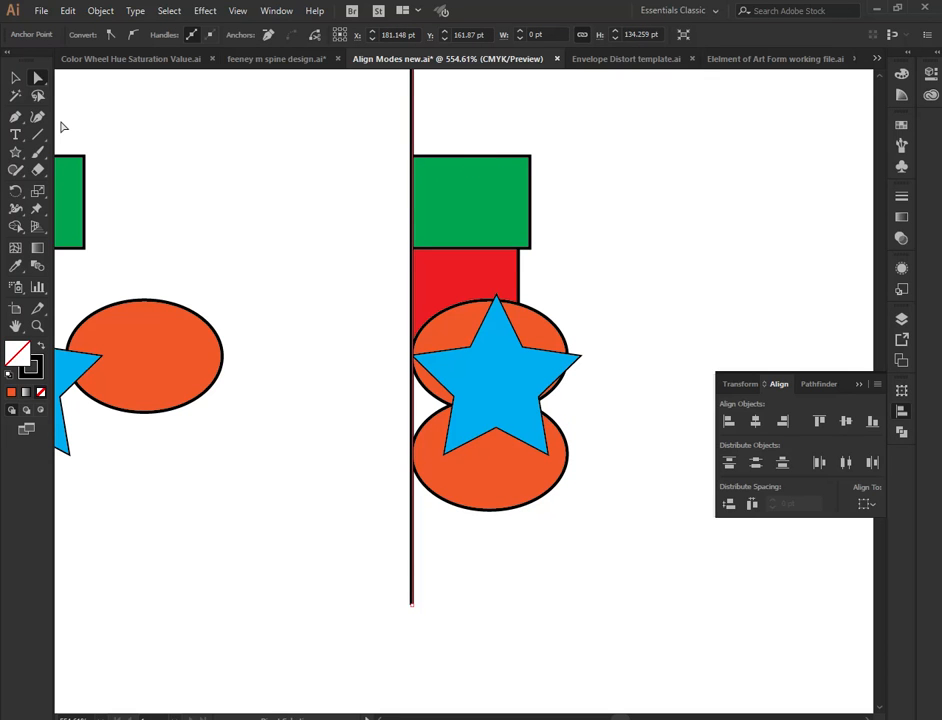
Apply Horizontal Align Center to the right-hand shapes and vertical line in the Horizontal Align Center box
{"action": "key", "text": "ctrl+minus"}
{"action": "key", "text": "ctrl+minus"}
{"action": "key", "text": "ctrl+minus"}
{"action": "key", "text": "ctrl+minus"}
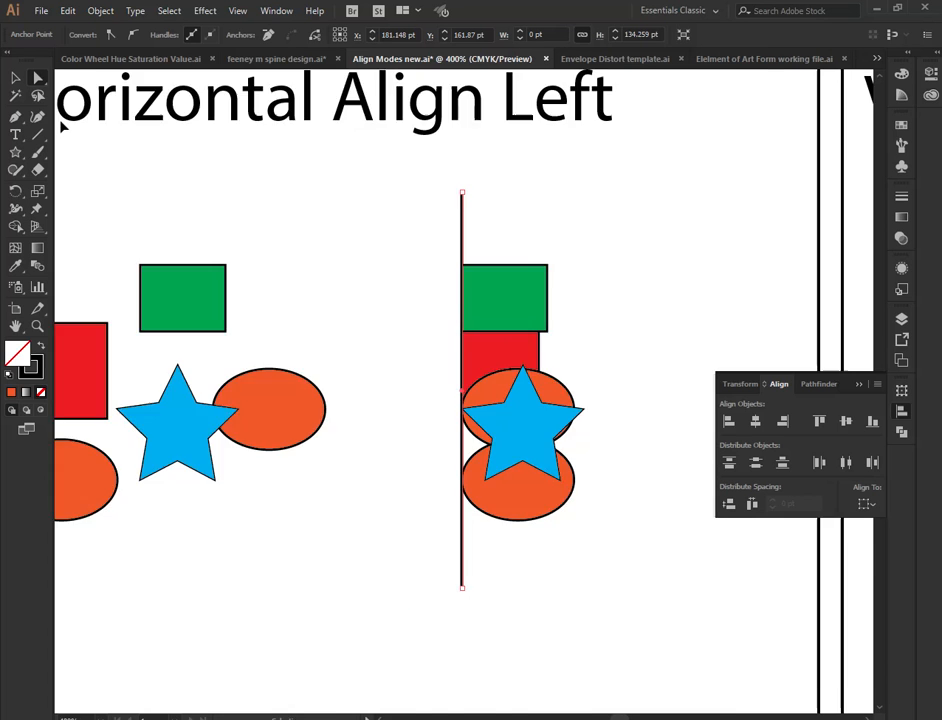
{"action": "scroll", "coordinate": [249, 238], "scroll_direction": "down", "scroll_amount": 5}
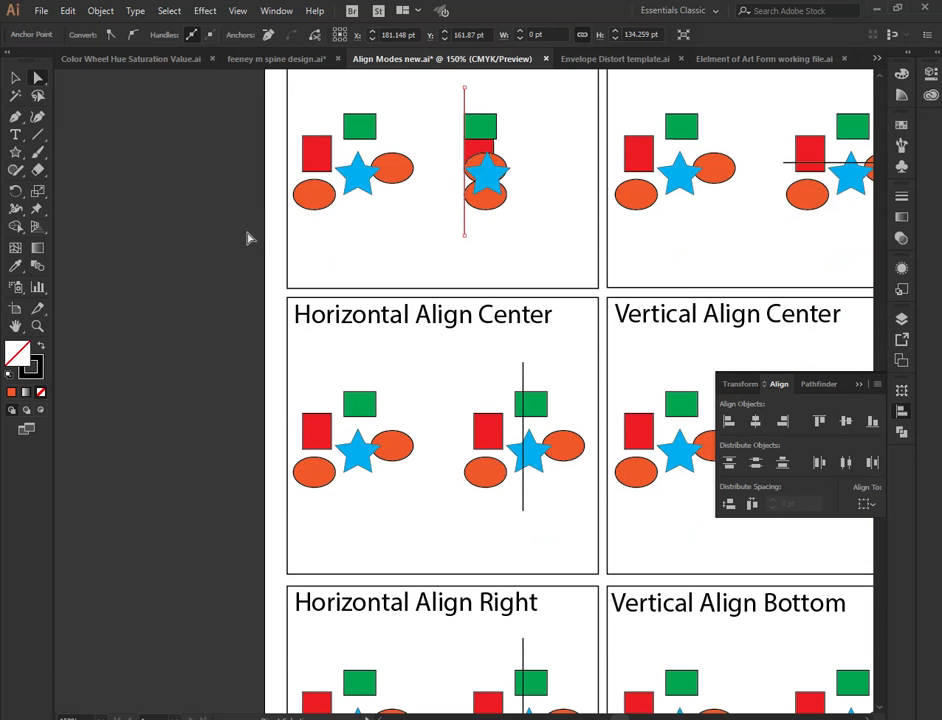
{"action": "left_click", "coordinate": [12, 80]}
{"action": "left_click_drag", "start_coordinate": [447, 358], "coordinate": [555, 500]}
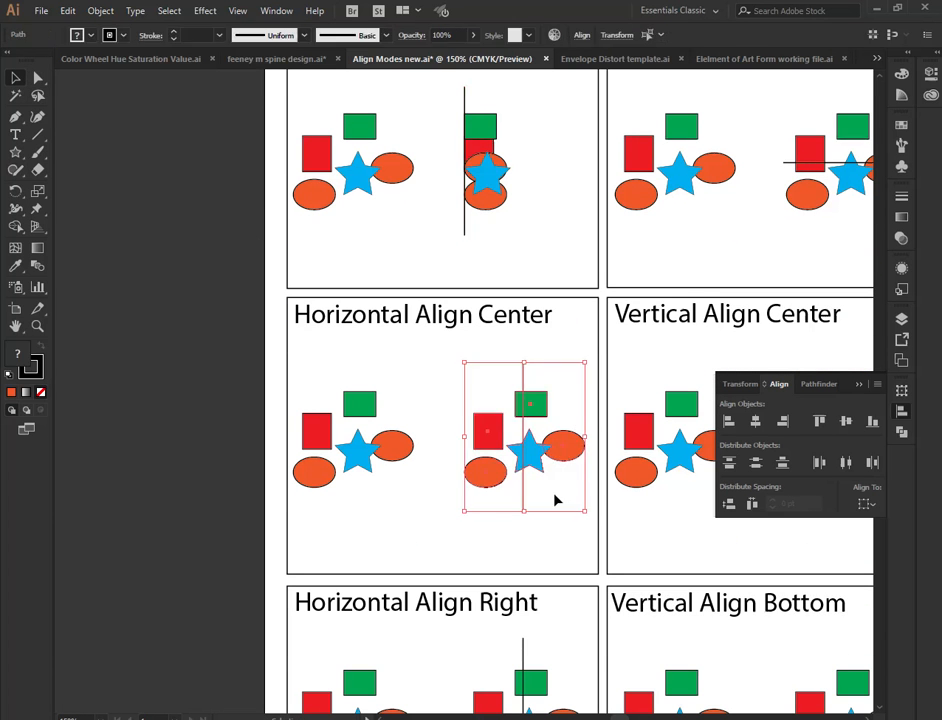
{"action": "left_click", "coordinate": [755, 421]}
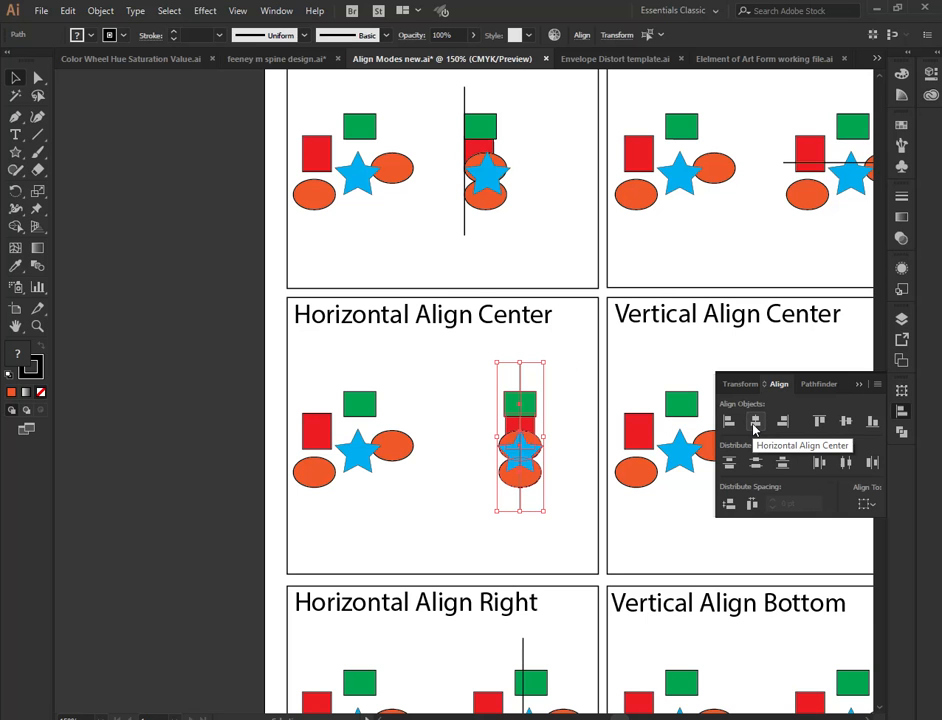
Apply Horizontal Align Right to the right-hand shapes and vertical line in the Horizontal Align Right box
{"action": "scroll", "coordinate": [494, 435], "scroll_direction": "down", "scroll_amount": 5}
{"action": "left_click_drag", "start_coordinate": [456, 399], "coordinate": [552, 535]}
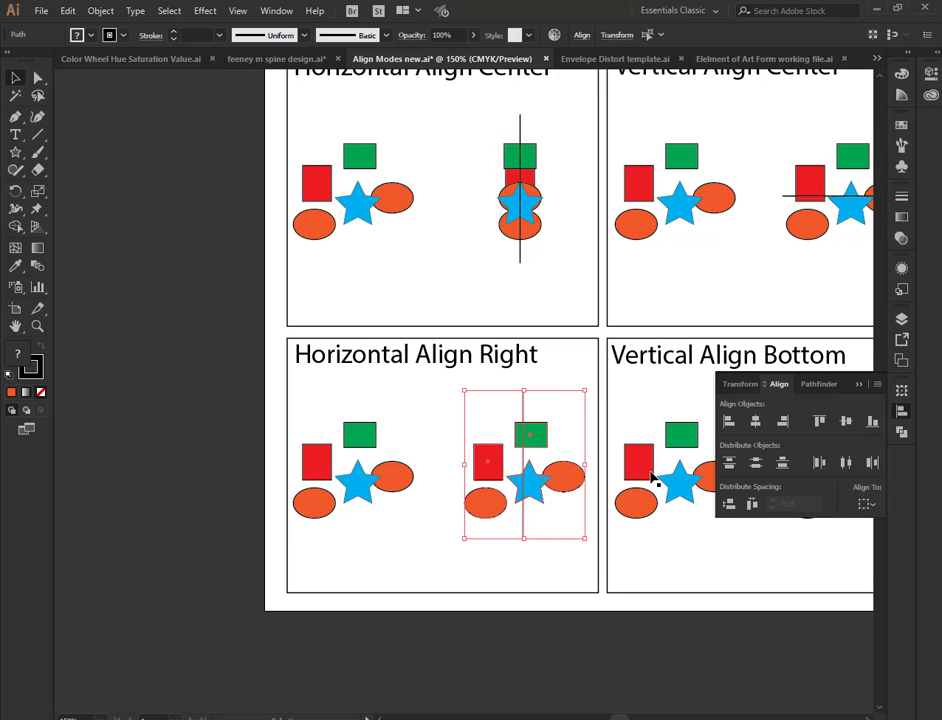
{"action": "left_click", "coordinate": [783, 421]}
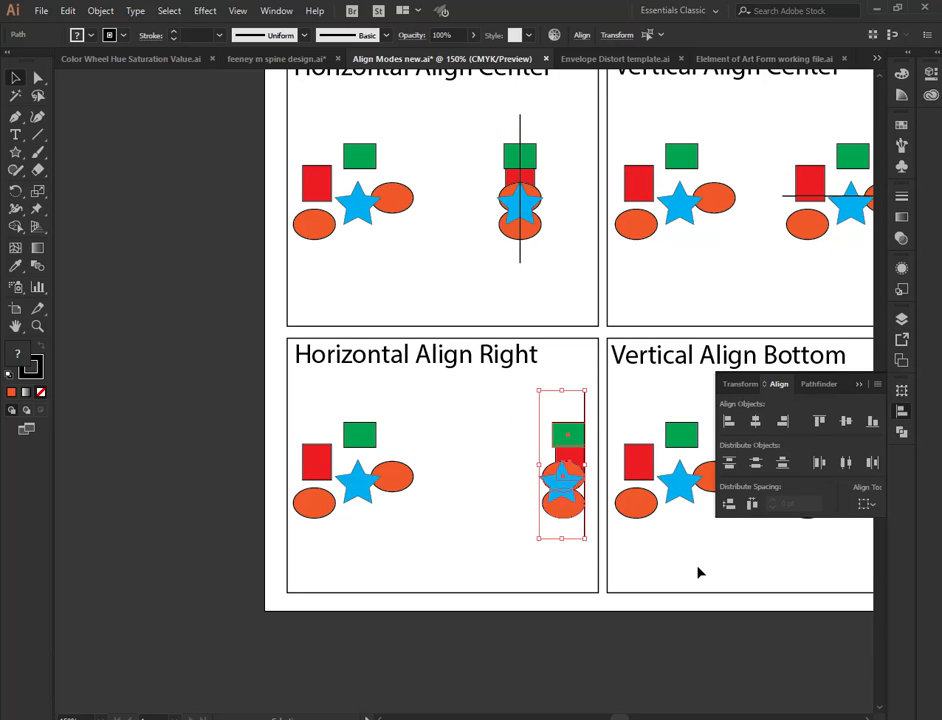
{"action": "left_click", "coordinate": [613, 577]}
Apply Vertical Align Top to the right-hand shapes and horizontal line in the Vertical Align Top box
{"action": "key", "text": "space"}
{"action": "left_click_drag", "start_coordinate": [761, 571], "coordinate": [425, 661]}
{"action": "left_click_drag", "start_coordinate": [422, 510], "coordinate": [570, 633]}
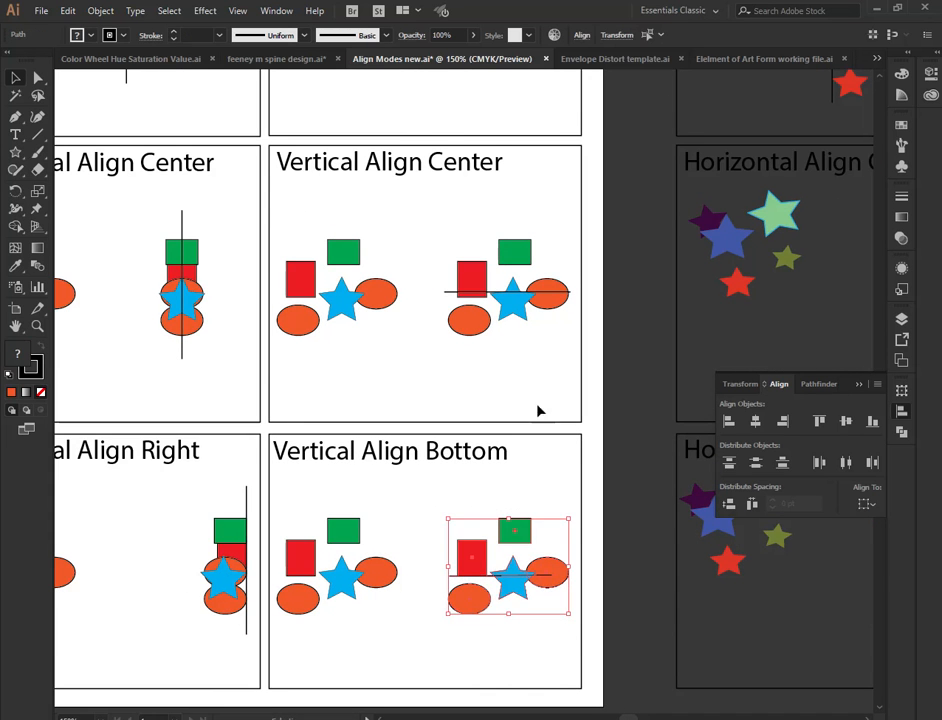
{"action": "scroll", "coordinate": [468, 215], "scroll_direction": "up", "scroll_amount": 5}
{"action": "left_click_drag", "start_coordinate": [414, 200], "coordinate": [551, 349]}
{"action": "left_click", "coordinate": [819, 420]}
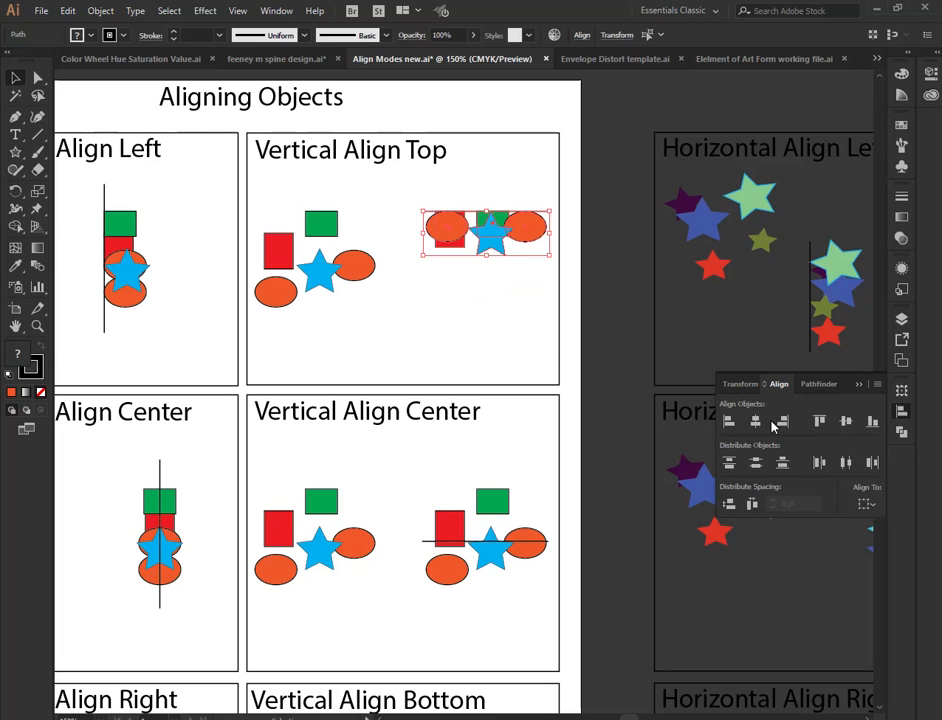
{"action": "left_click", "coordinate": [498, 397]}
Apply Vertical Align Center and Vertical Align Bottom to the right-hand shapes and horizontal lines in their matching boxes
{"action": "left_click_drag", "start_coordinate": [415, 471], "coordinate": [551, 601]}
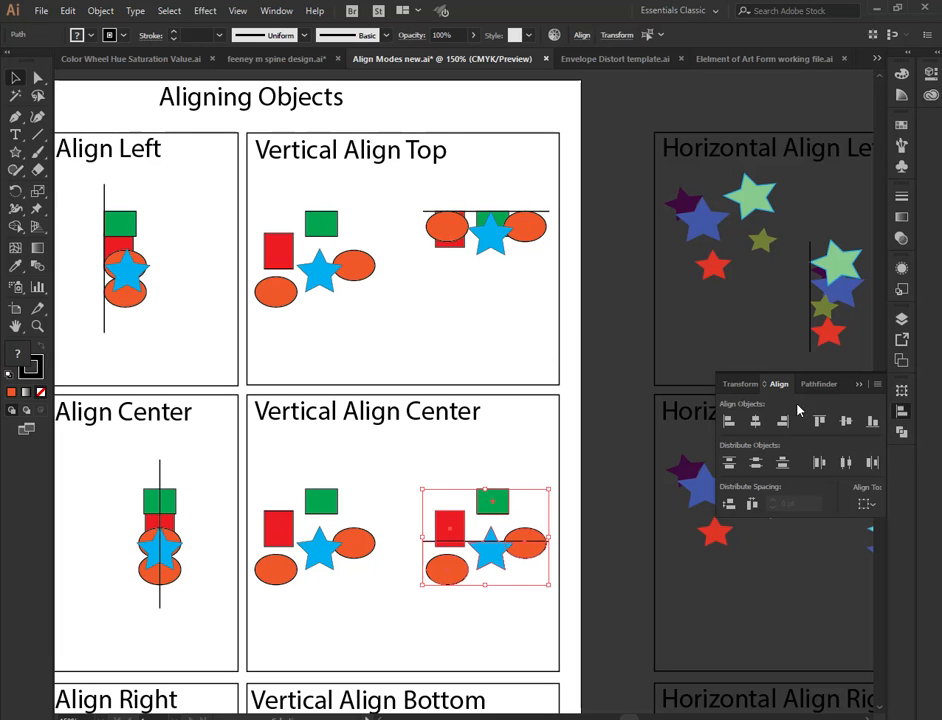
{"action": "left_click", "coordinate": [848, 422]}
{"action": "scroll", "coordinate": [440, 462], "scroll_direction": "down", "scroll_amount": 5}
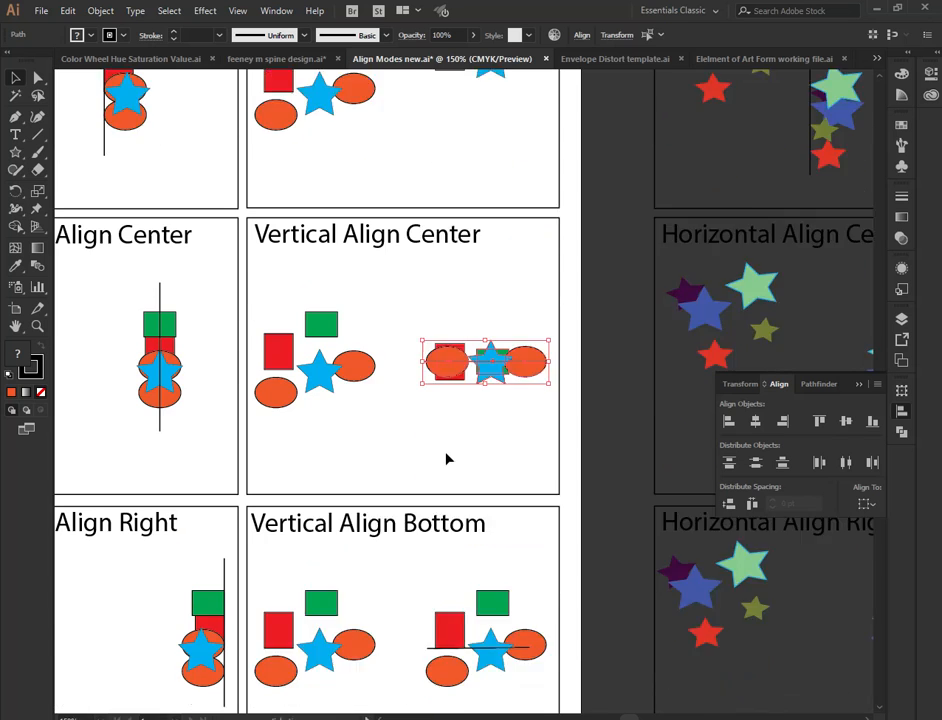
{"action": "left_click_drag", "start_coordinate": [402, 474], "coordinate": [528, 584]}
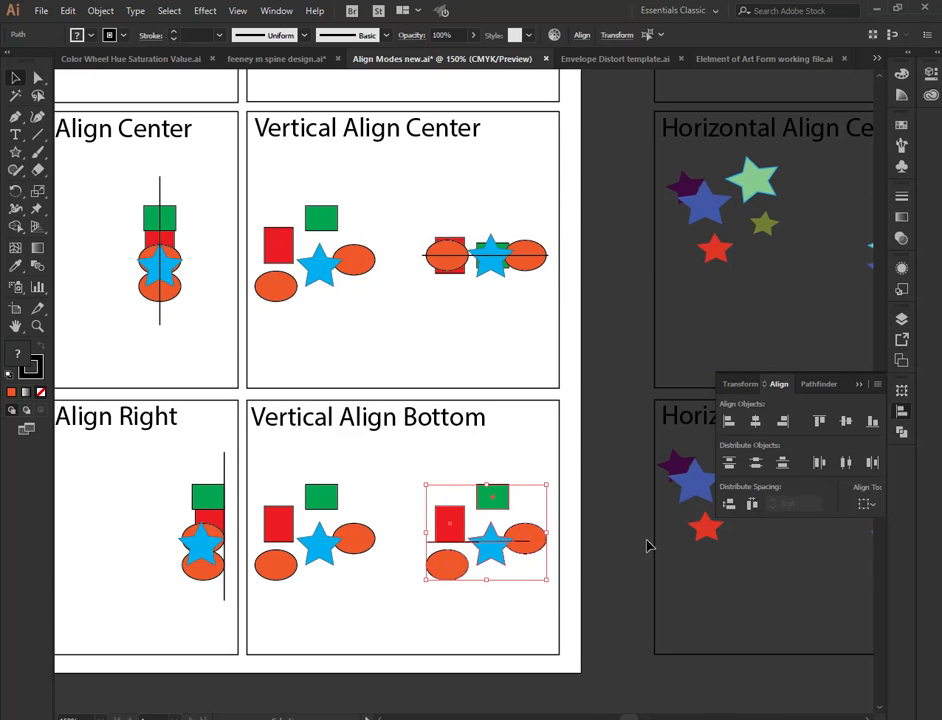
{"action": "left_click", "coordinate": [873, 421]}
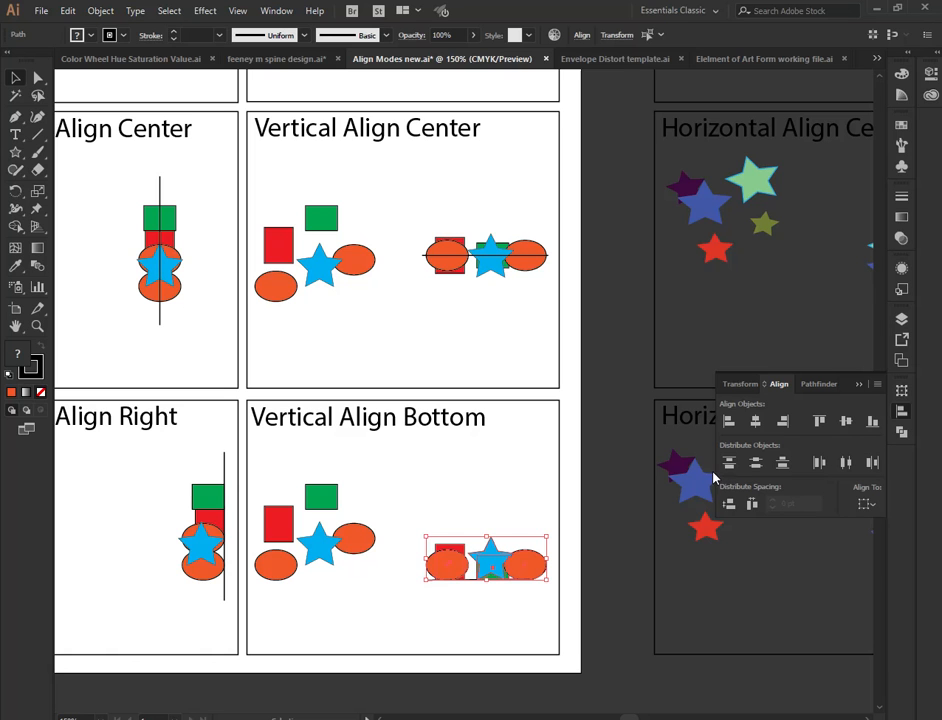
Draw a five-pointed star on the empty canvas below the artboard and fill it with yellow
{"action": "key", "text": "space"}
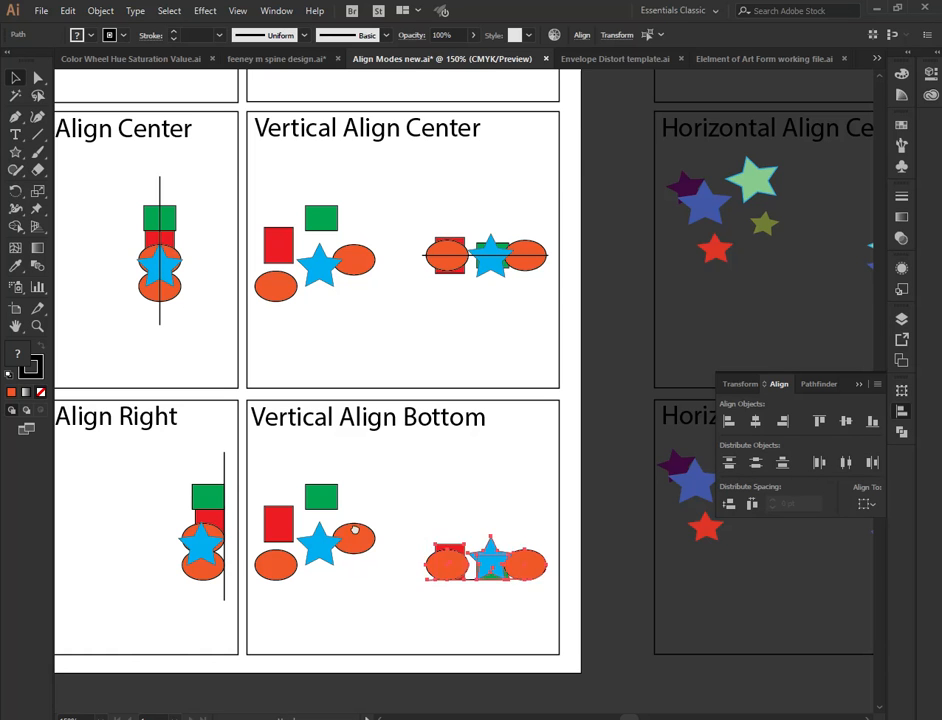
{"action": "left_click_drag", "start_coordinate": [354, 528], "coordinate": [599, 113]}
{"action": "left_click_drag", "start_coordinate": [490, 296], "coordinate": [591, 217]}
{"action": "left_click", "coordinate": [15, 151]}
{"action": "left_click_drag", "start_coordinate": [227, 346], "coordinate": [257, 385]}
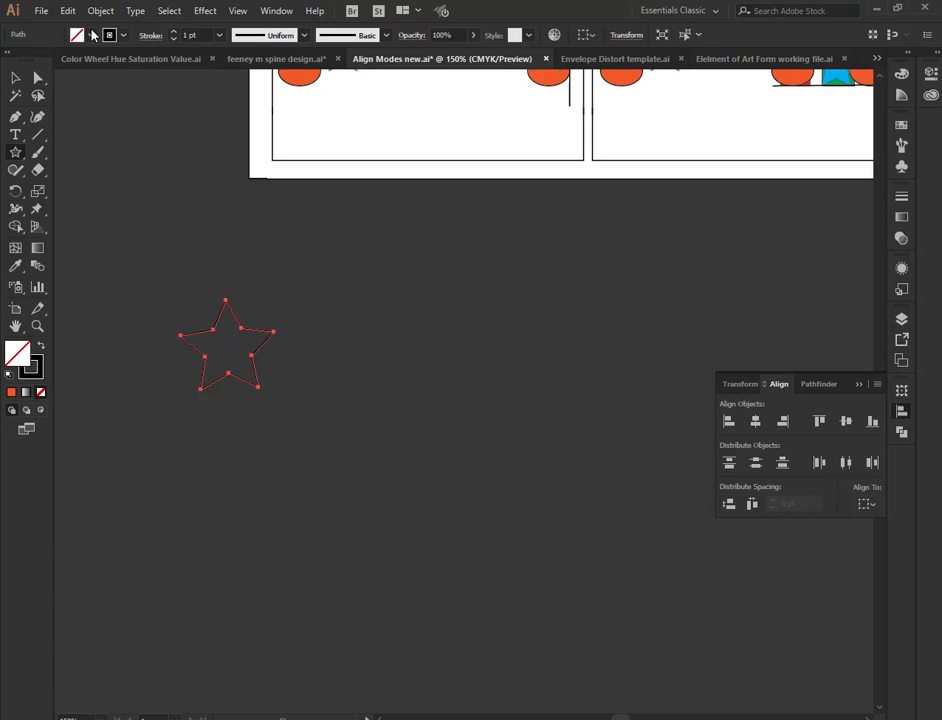
{"action": "left_click", "coordinate": [92, 35]}
{"action": "left_click", "coordinate": [61, 60]}
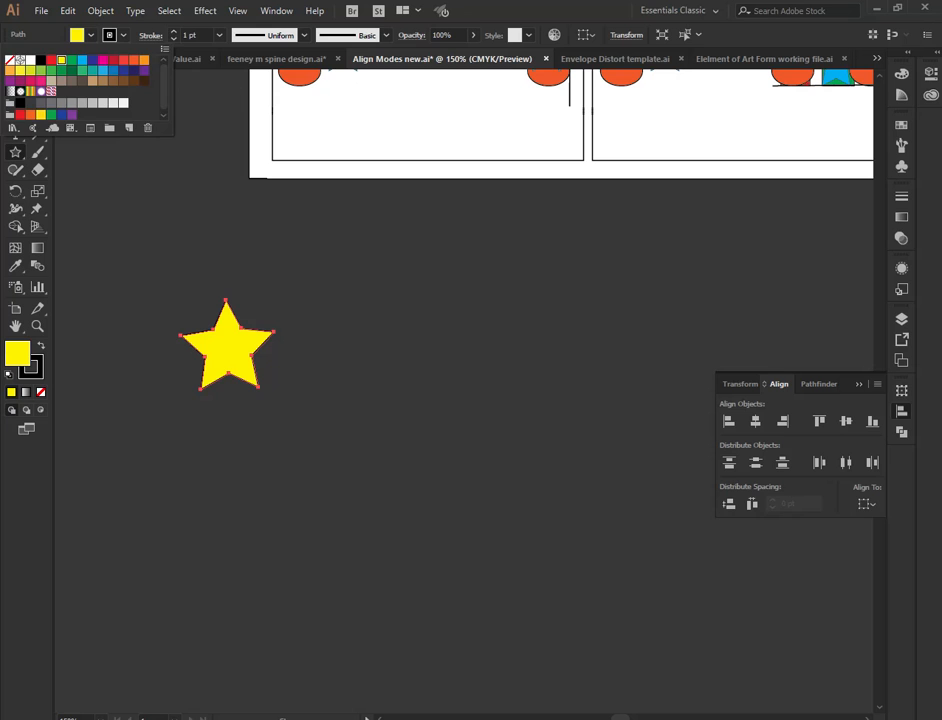
{"action": "left_click", "coordinate": [408, 35]}
{"action": "left_click", "coordinate": [17, 79]}
{"action": "left_click", "coordinate": [388, 392]}
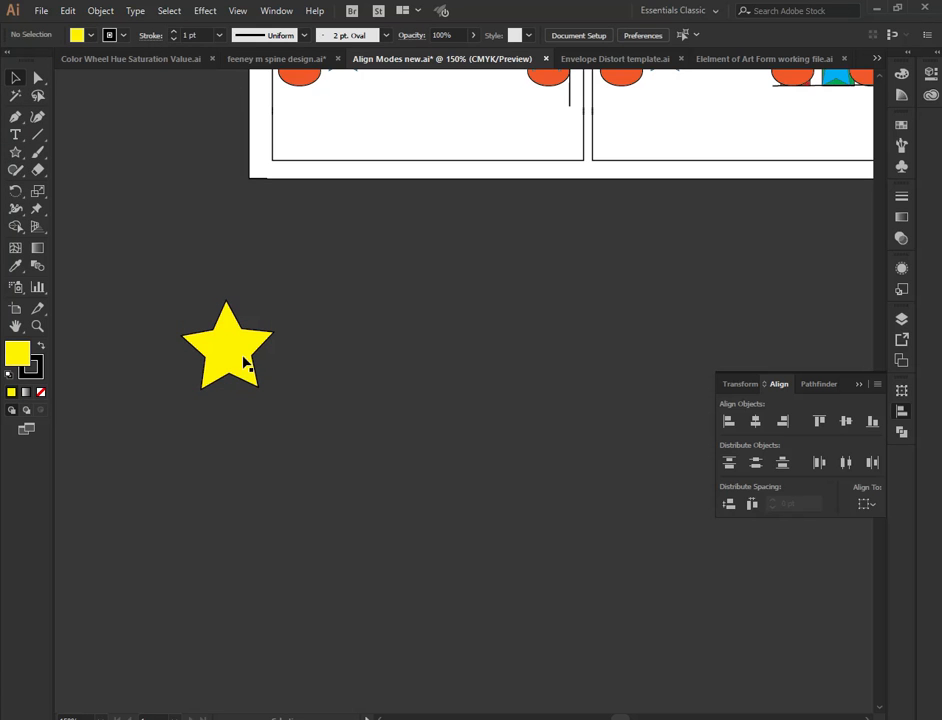
Duplicate the yellow star into nine scattered copies below the artboard, and move one overlapping copy well away to the right
{"action": "left_click_drag", "start_coordinate": [246, 363], "coordinate": [546, 445]}
{"action": "left_click_drag", "start_coordinate": [546, 445], "coordinate": [700, 452]}
{"action": "left_click", "coordinate": [516, 297]}
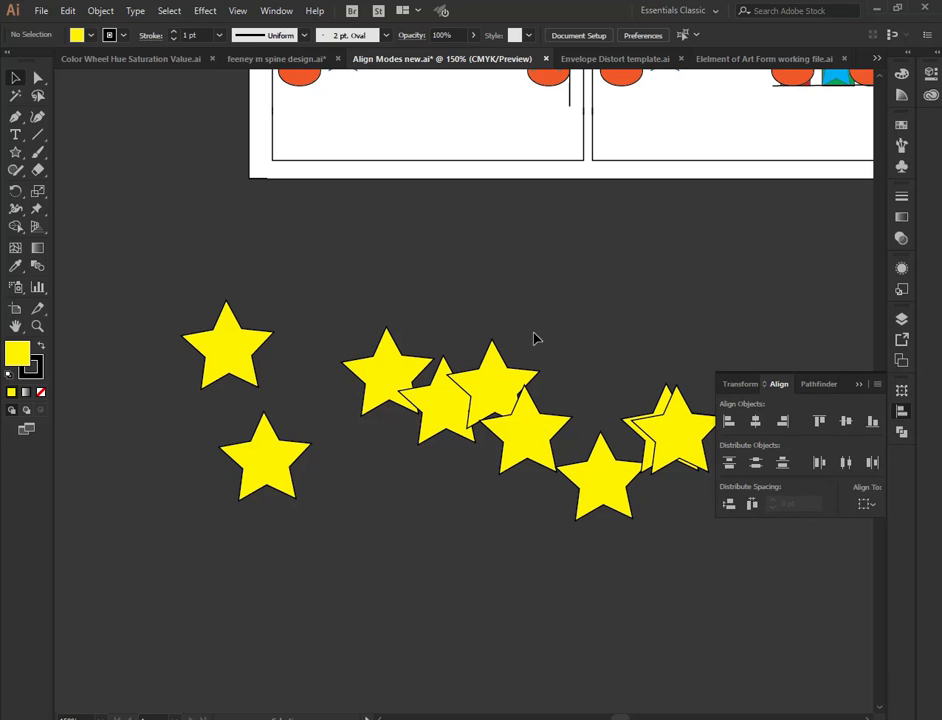
{"action": "key", "text": "ctrl+minus"}
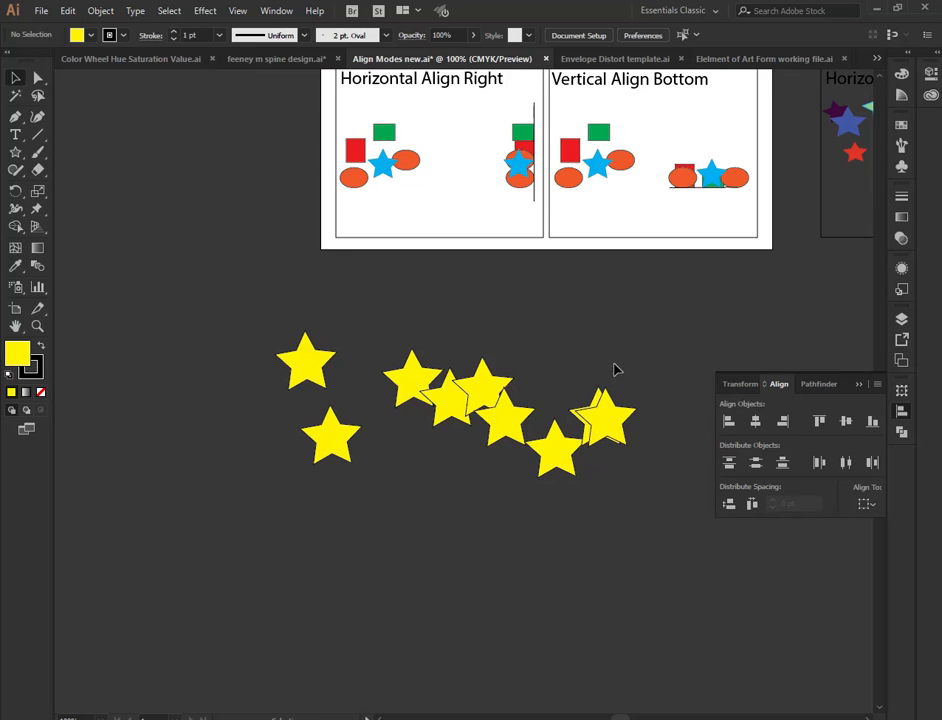
{"action": "left_click_drag", "start_coordinate": [622, 352], "coordinate": [444, 263]}
{"action": "left_click_drag", "start_coordinate": [437, 332], "coordinate": [582, 299]}
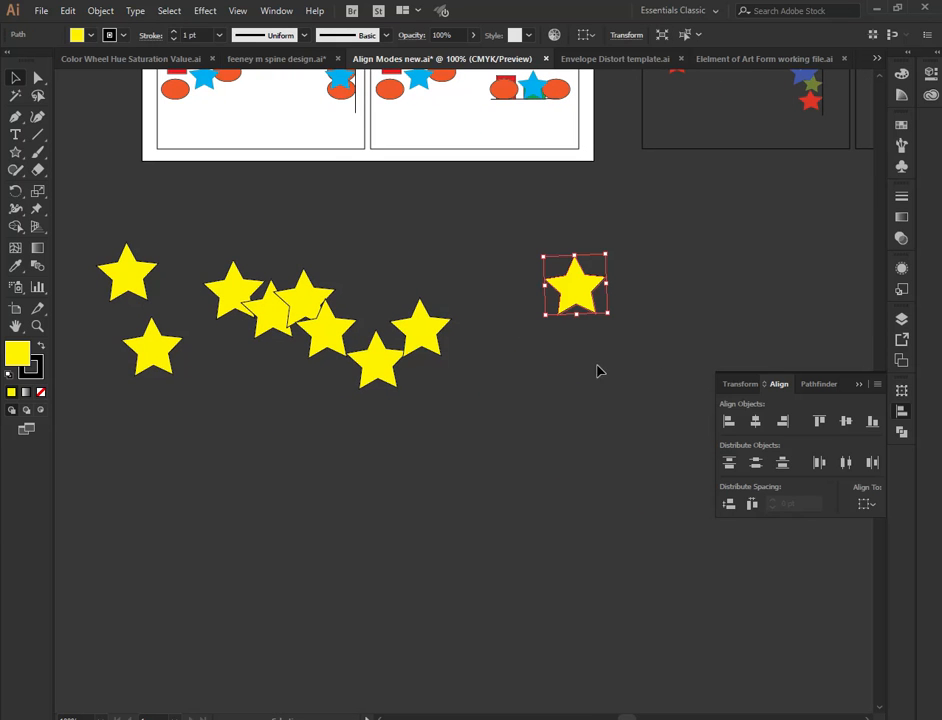
Align all nine yellow stars with Vertical Align Top and space them evenly with Horizontal Distribute Center
{"action": "left_click_drag", "start_coordinate": [627, 446], "coordinate": [124, 204]}
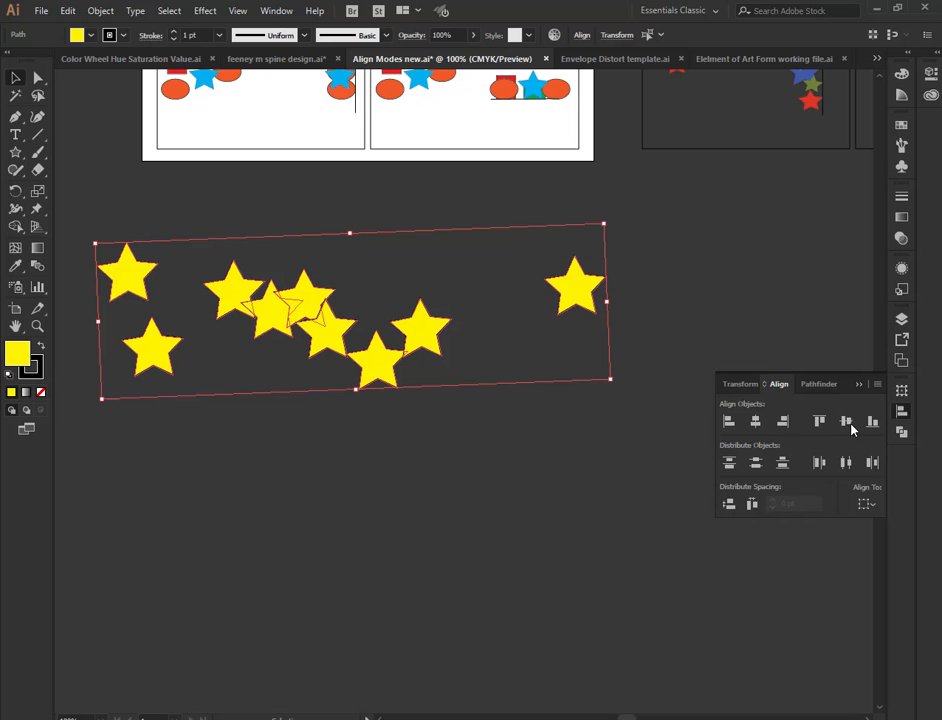
{"action": "left_click", "coordinate": [819, 421]}
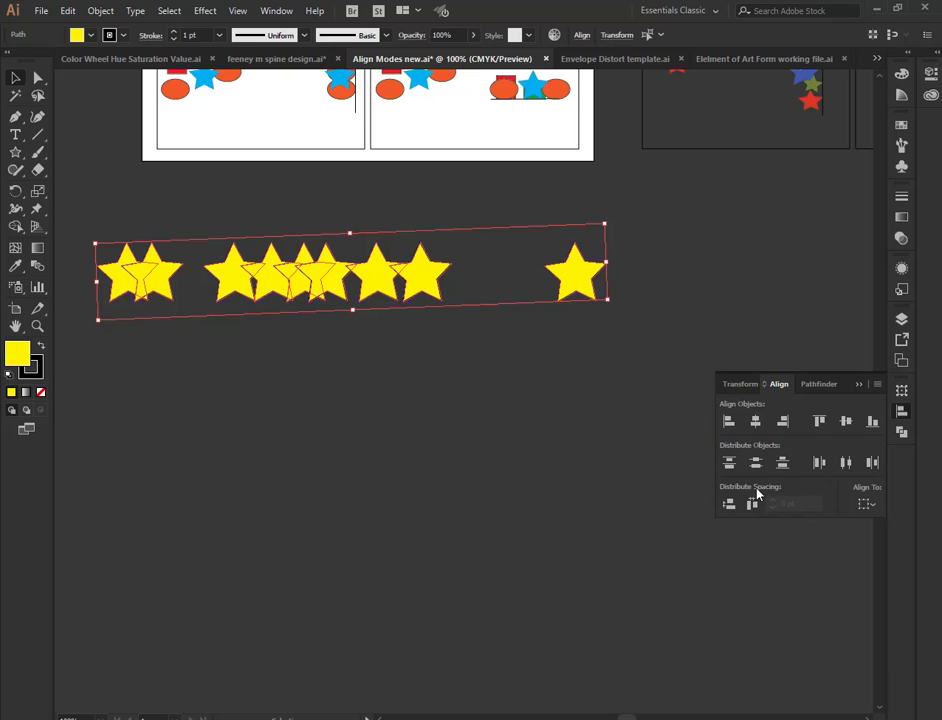
{"action": "left_click", "coordinate": [846, 463]}
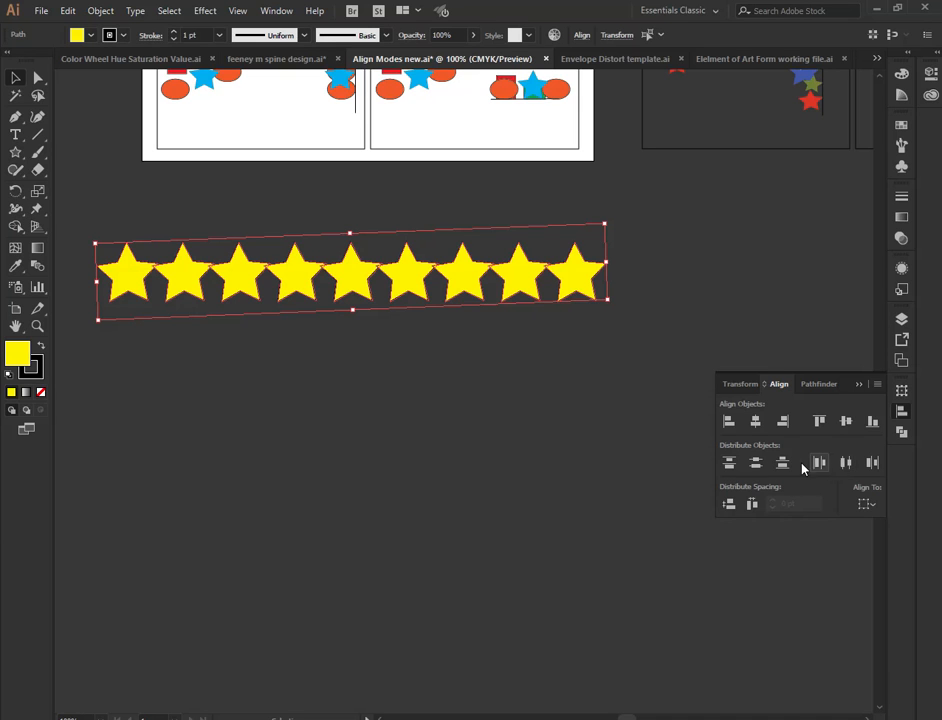
{"action": "left_click", "coordinate": [380, 395]}
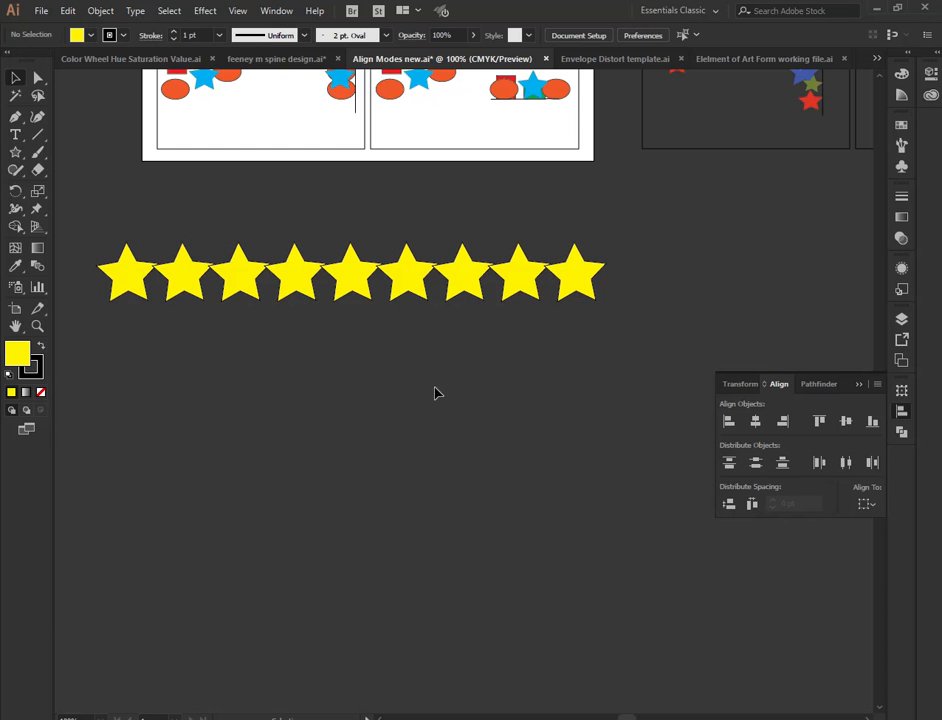